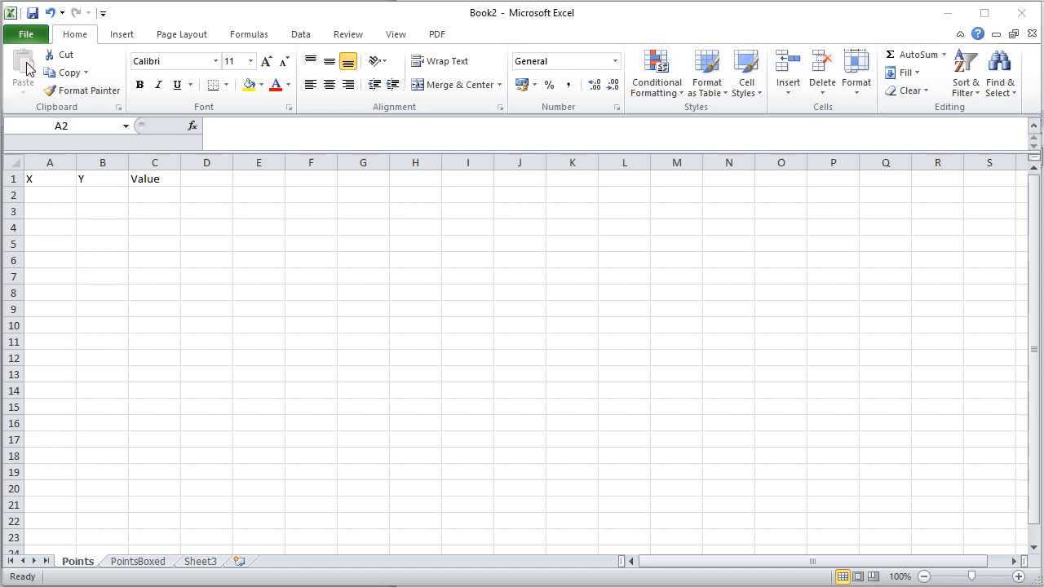
# Enter the formula =RAND()*10000 in cell A2 and fill it through the X and Y columns to B22.
pyautogui.click(61, 179)
pyautogui.click(102, 179)
pyautogui.click(143, 180)
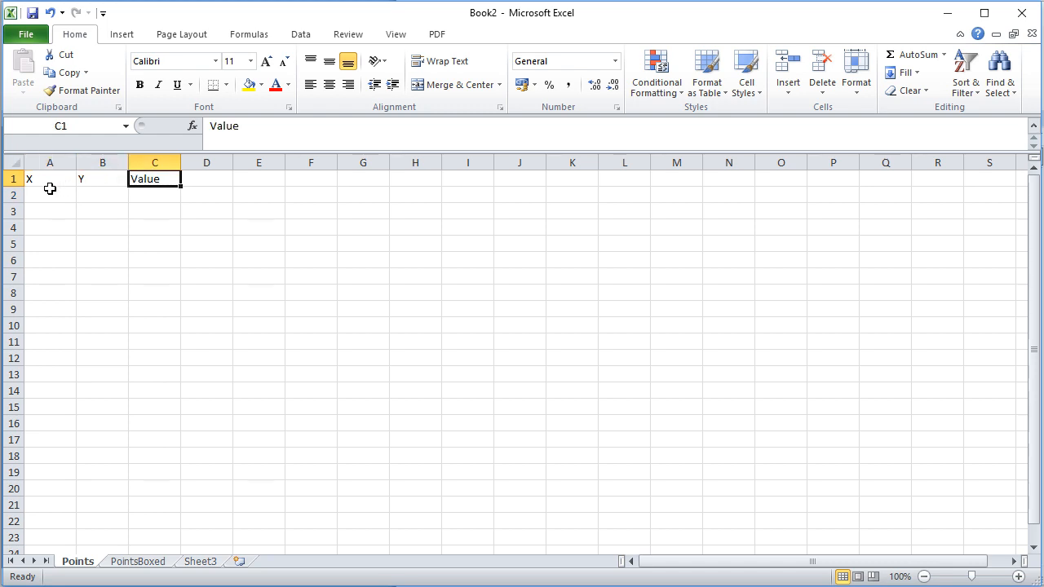
pyautogui.click(48, 192)
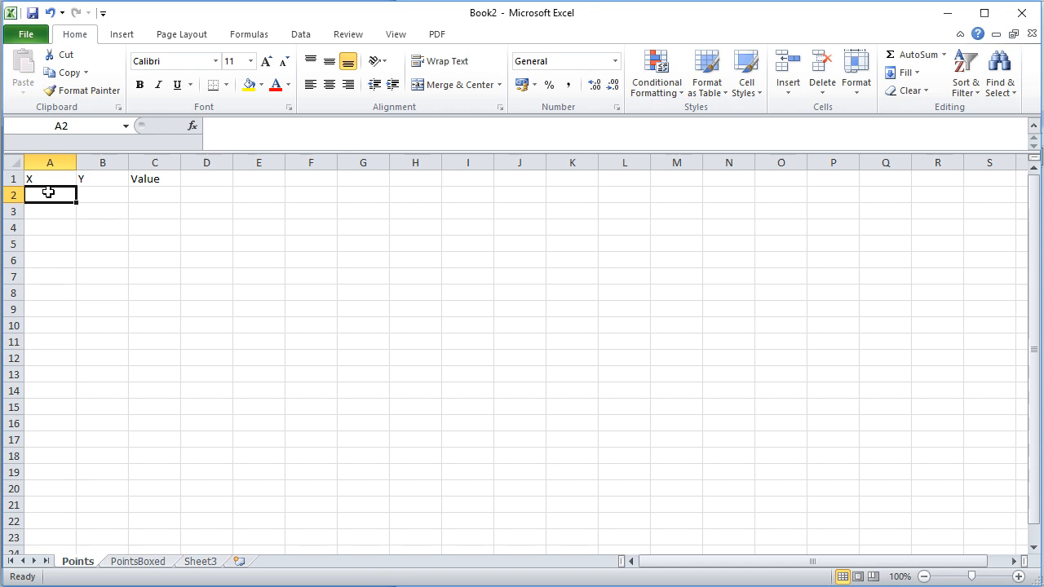
pyautogui.write('=rand')
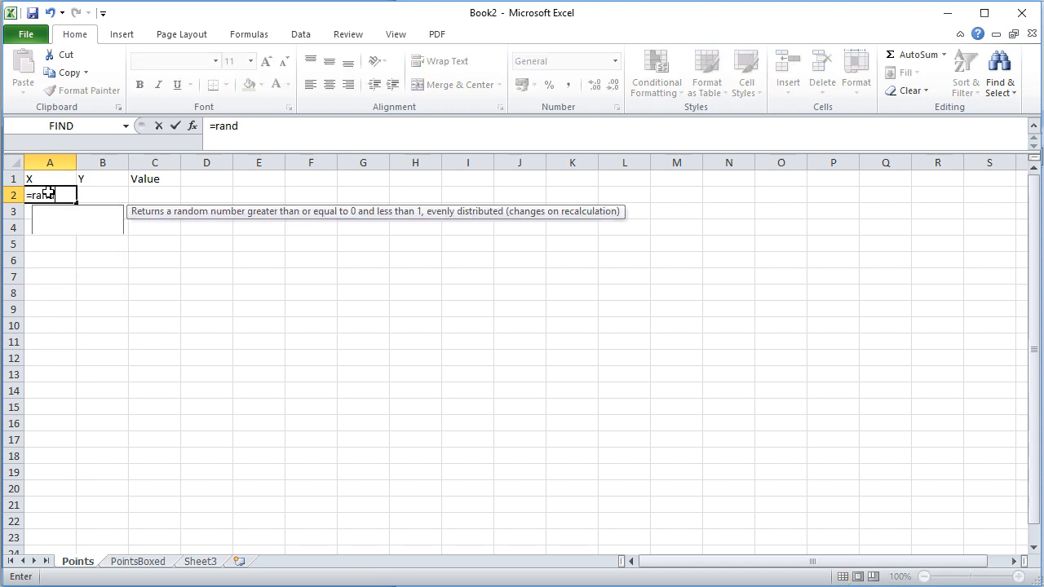
pyautogui.write('()')
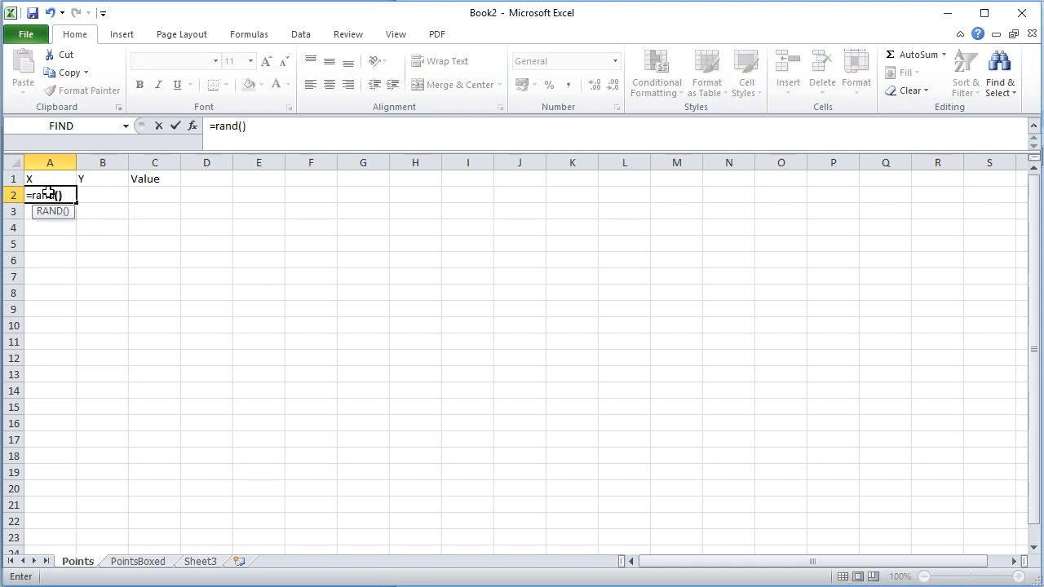
pyautogui.write('*10000')
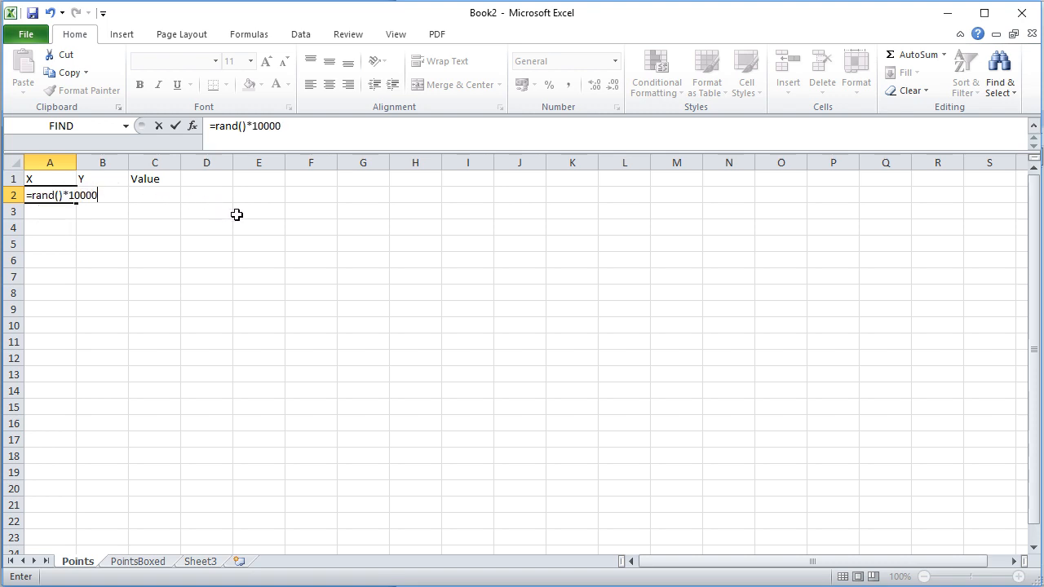
pyautogui.press('Return')
pyautogui.click(63, 196)
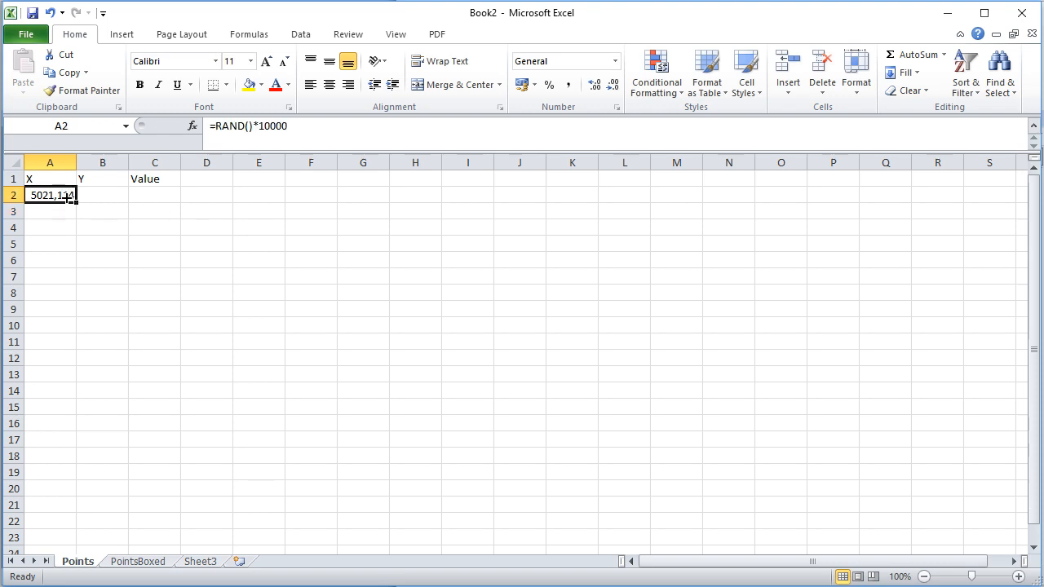
pyautogui.moveTo(76, 203); pyautogui.dragTo(104, 526)
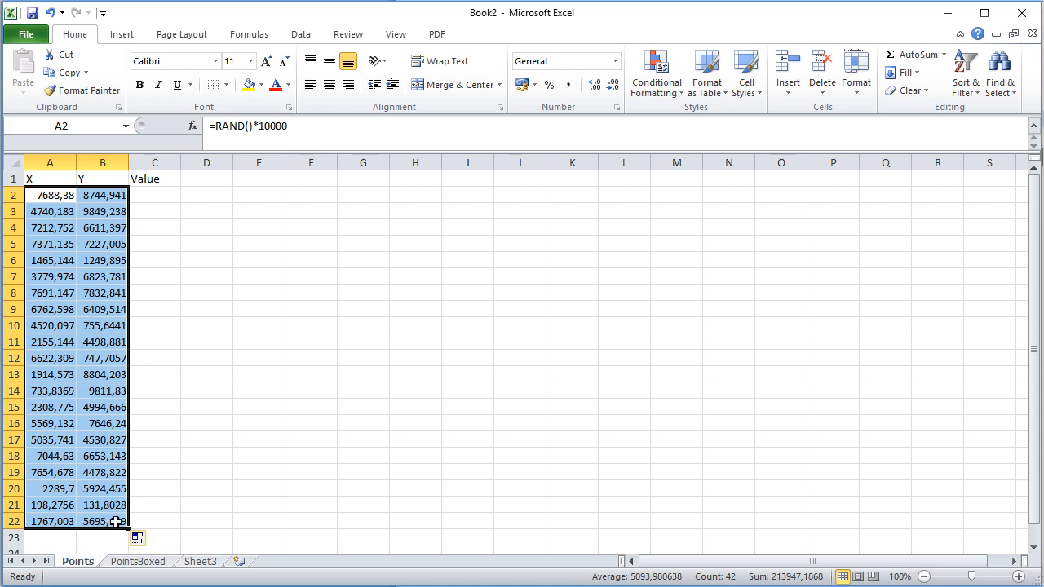
# Enter the formula =RAND()*10 in cell C2 and fill it down the Value column to row 22.
pyautogui.click(172, 195)
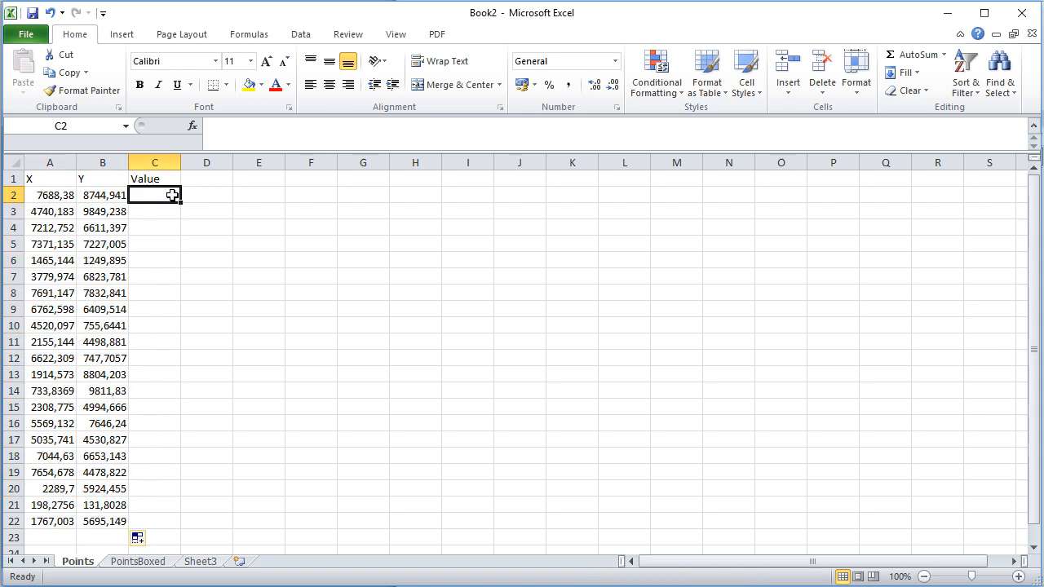
pyautogui.write('=ran')
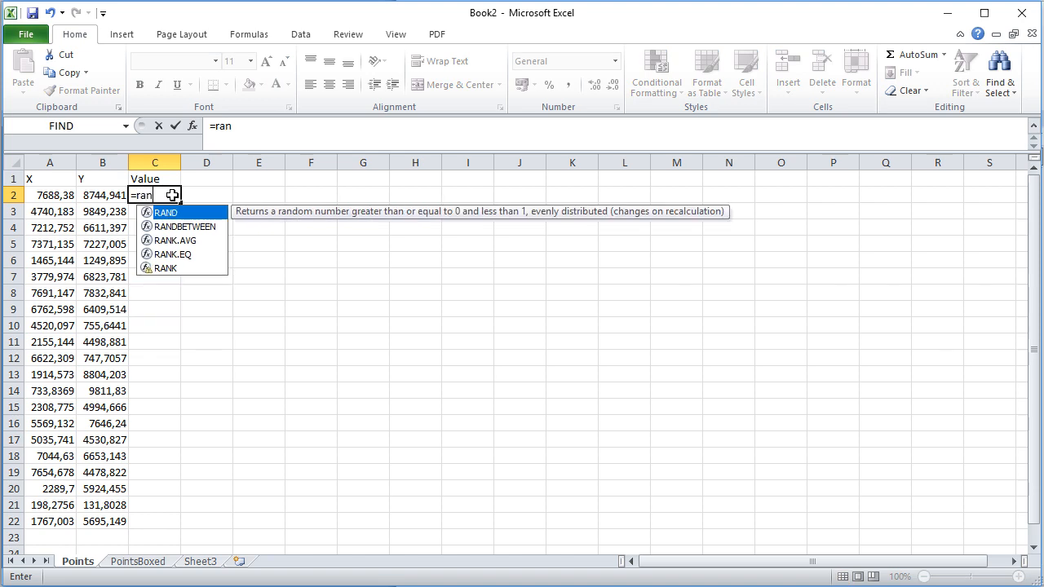
pyautogui.write('d()*10')
pyautogui.press('Return')
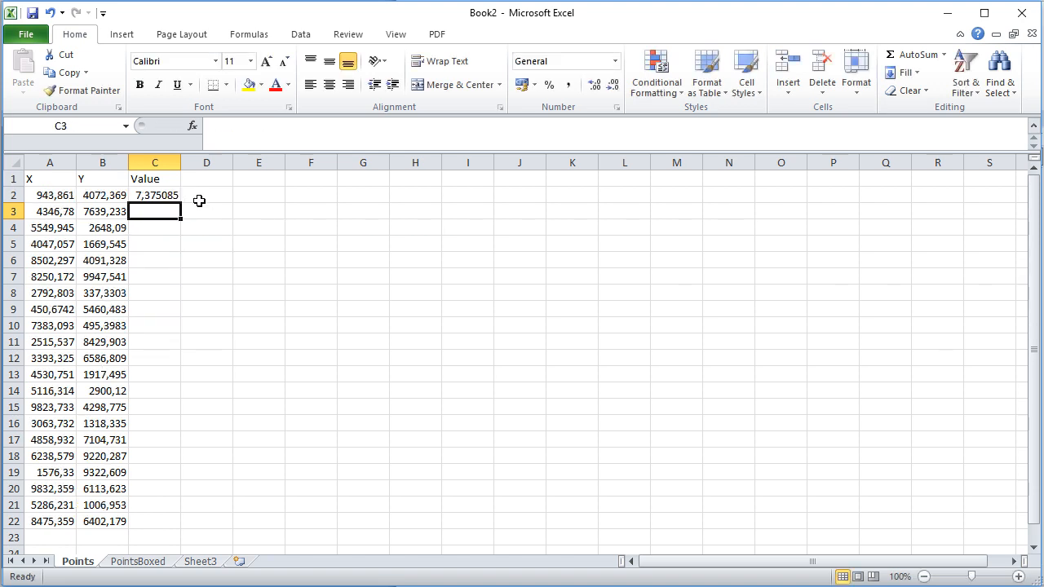
pyautogui.click(154, 196)
pyautogui.doubleClick(180, 203)
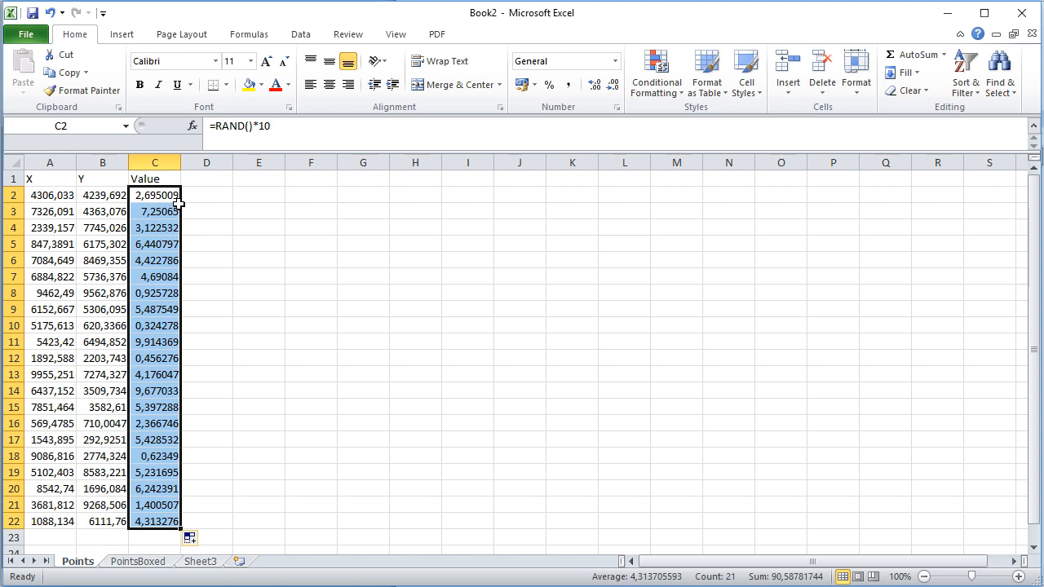
# Change the formula in A2 to =ROUND((RAND()*10000);0) to round the X coordinate to a whole number.
pyautogui.click(68, 197)
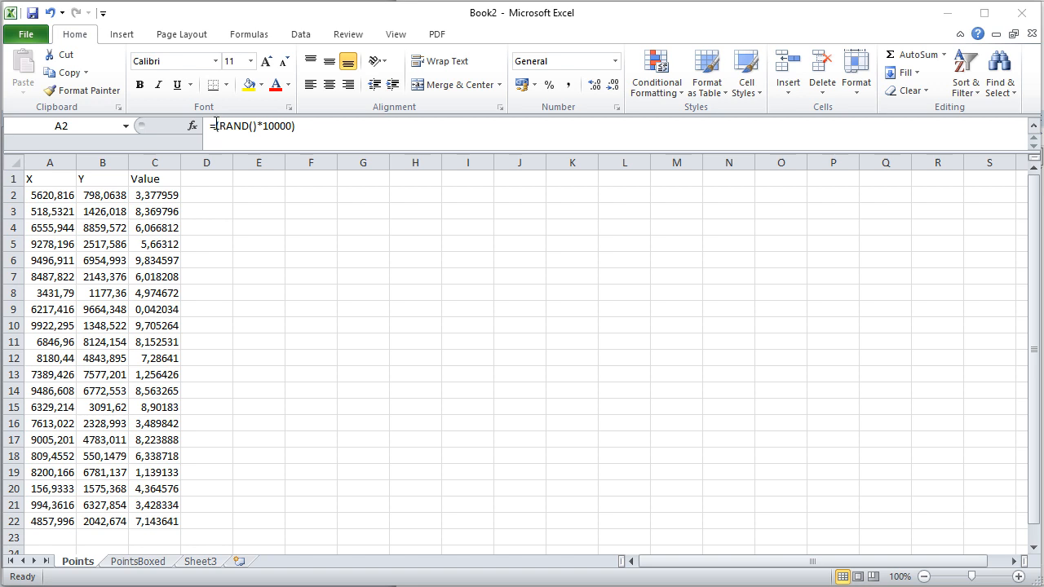
pyautogui.click(216, 125)
pyautogui.click(217, 124)
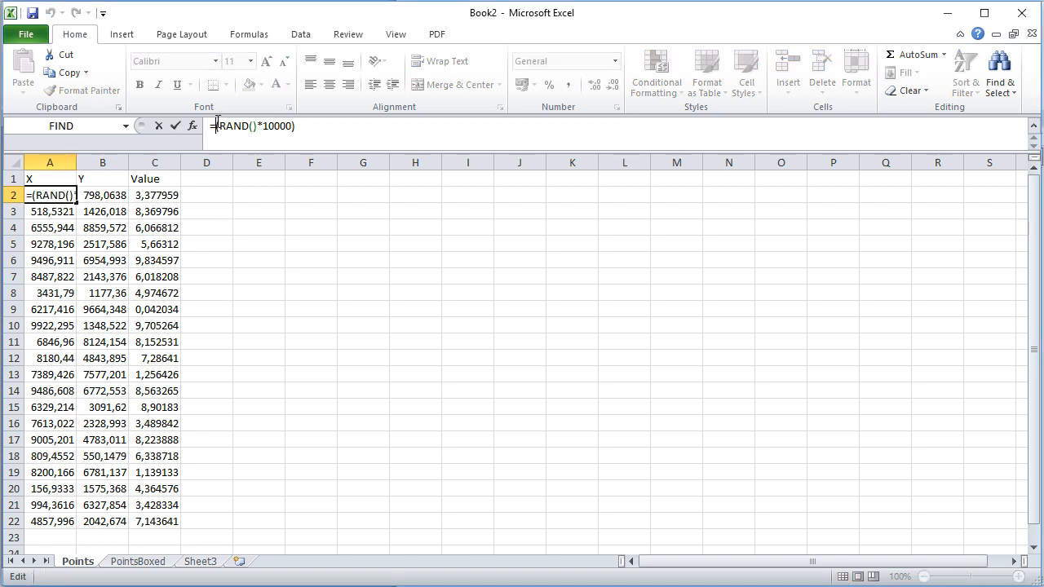
pyautogui.write('round')
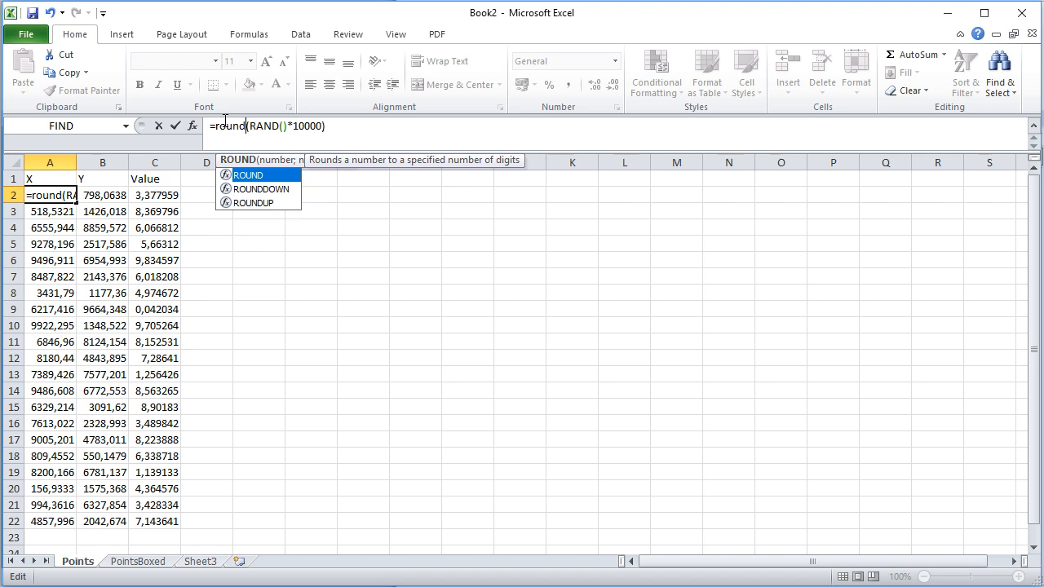
pyautogui.write('(')
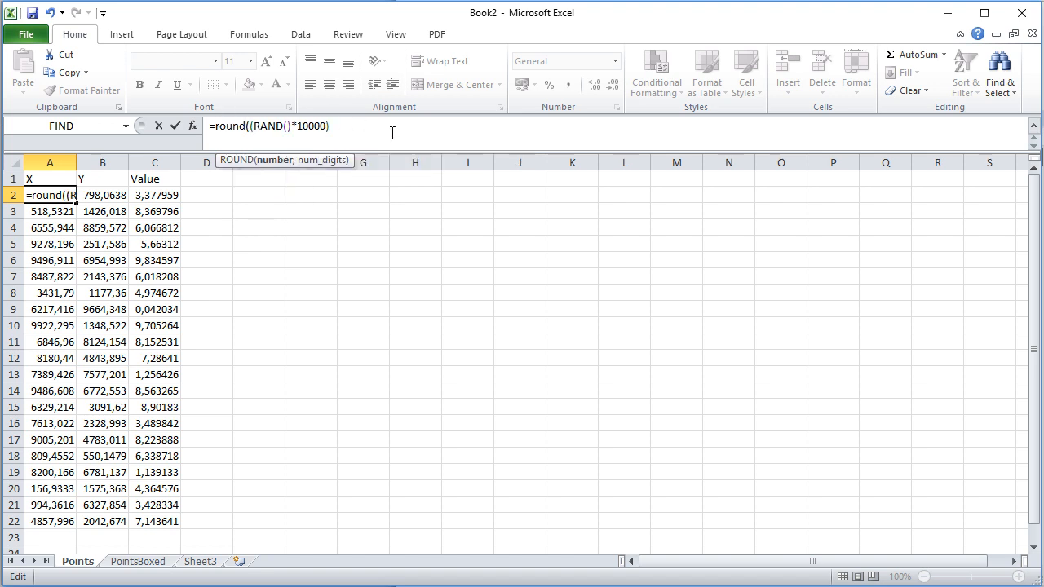
pyautogui.click(394, 135)
pyautogui.write(';')
pyautogui.write('0)')
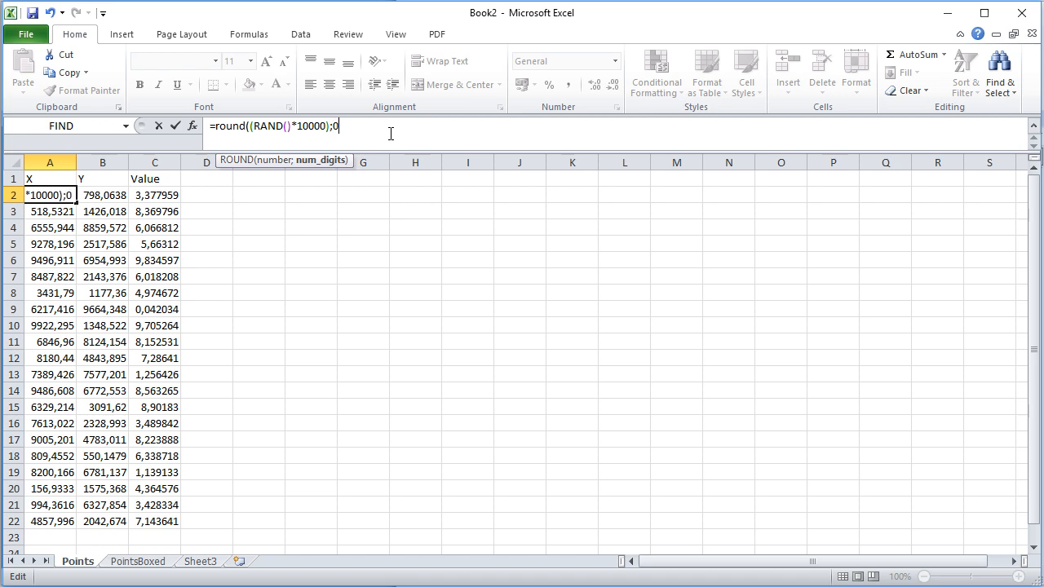
pyautogui.press('Return')
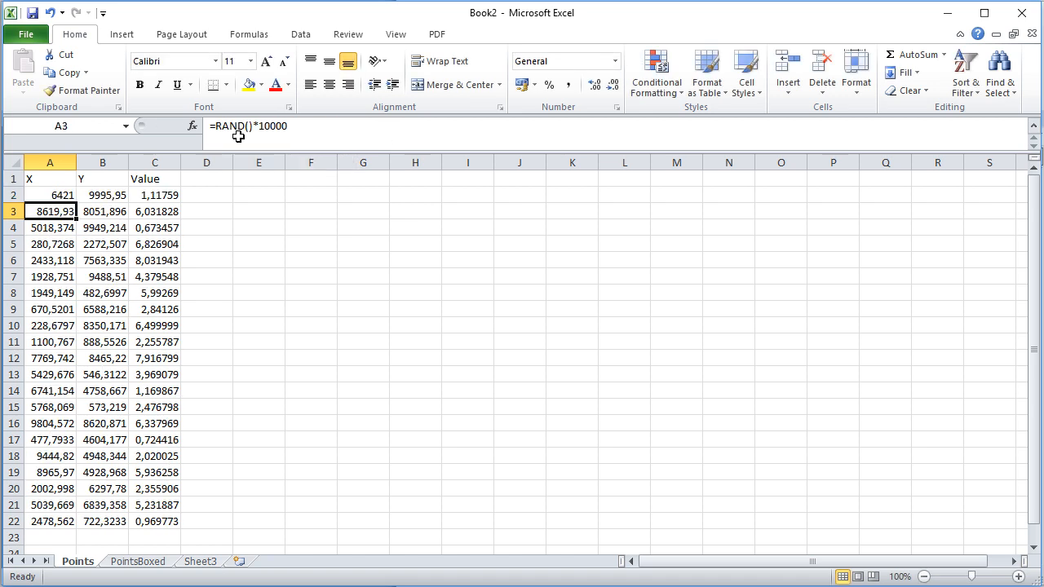
# Fill the rounded formula from A2 down to row 22 and across into the Y column.
pyautogui.click(70, 196)
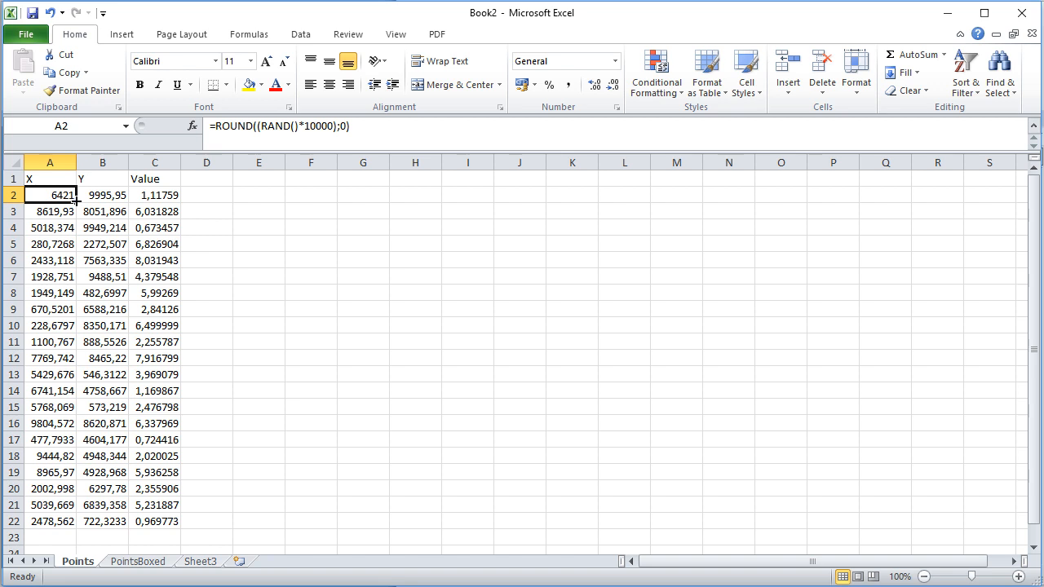
pyautogui.doubleClick(76, 202)
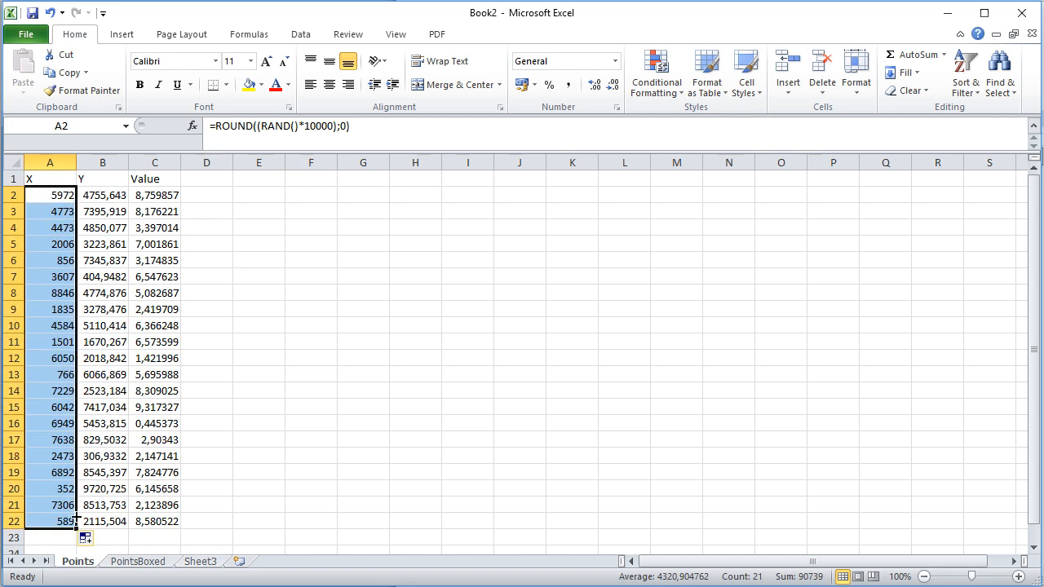
pyautogui.moveTo(77, 530); pyautogui.dragTo(127, 532)
pyautogui.click(163, 407)
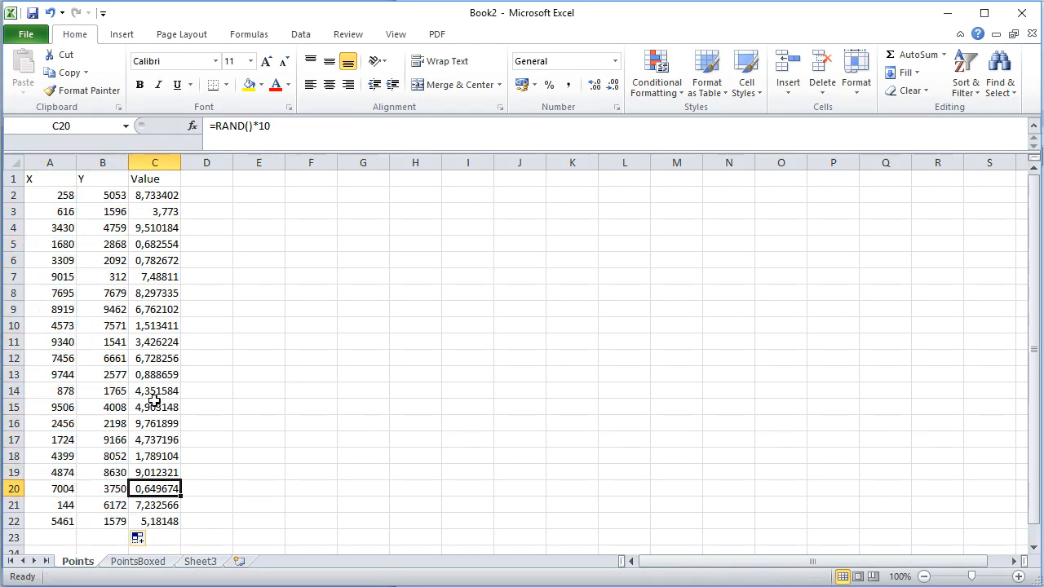
pyautogui.click(174, 242)
pyautogui.click(155, 179)
pyautogui.hotkey('ctrl', 'space')
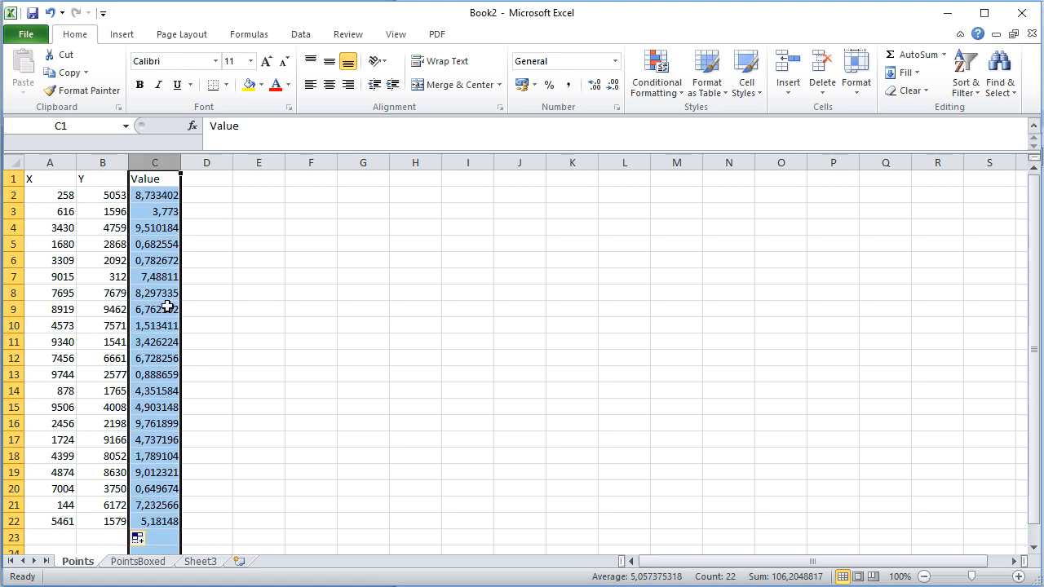
pyautogui.click(170, 344)
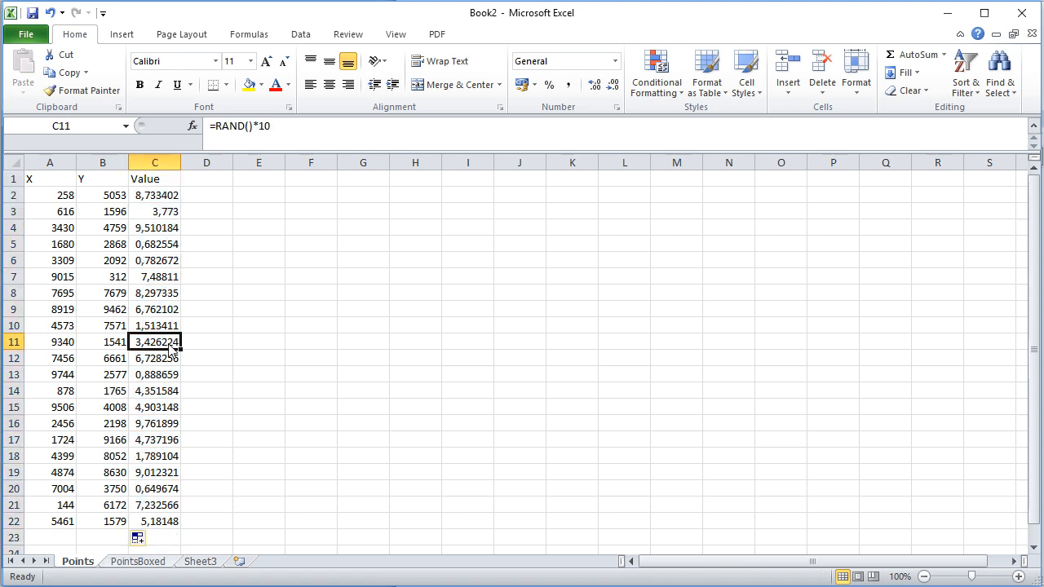
# Open the PointsBoxed sheet and review the Xmin, Xmax, Ymax and Ymin boundary cells.
pyautogui.click(147, 562)
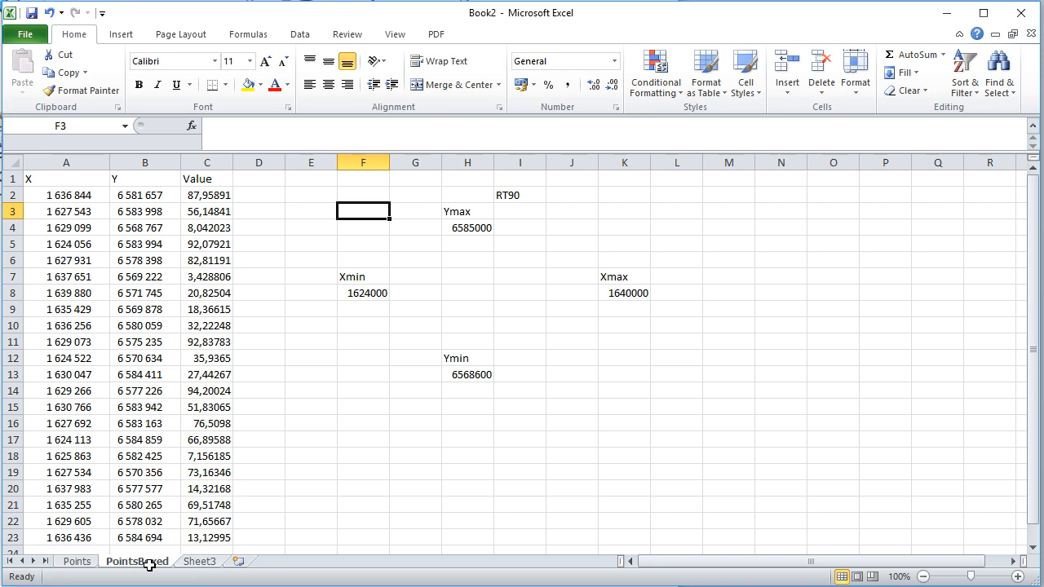
pyautogui.click(368, 294)
pyautogui.click(629, 295)
pyautogui.click(480, 228)
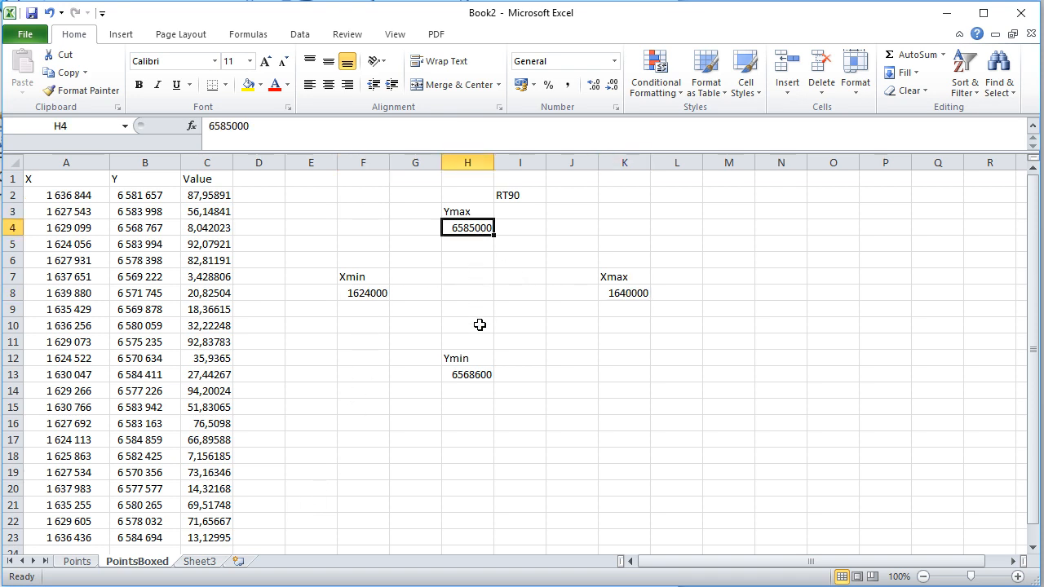
pyautogui.click(480, 374)
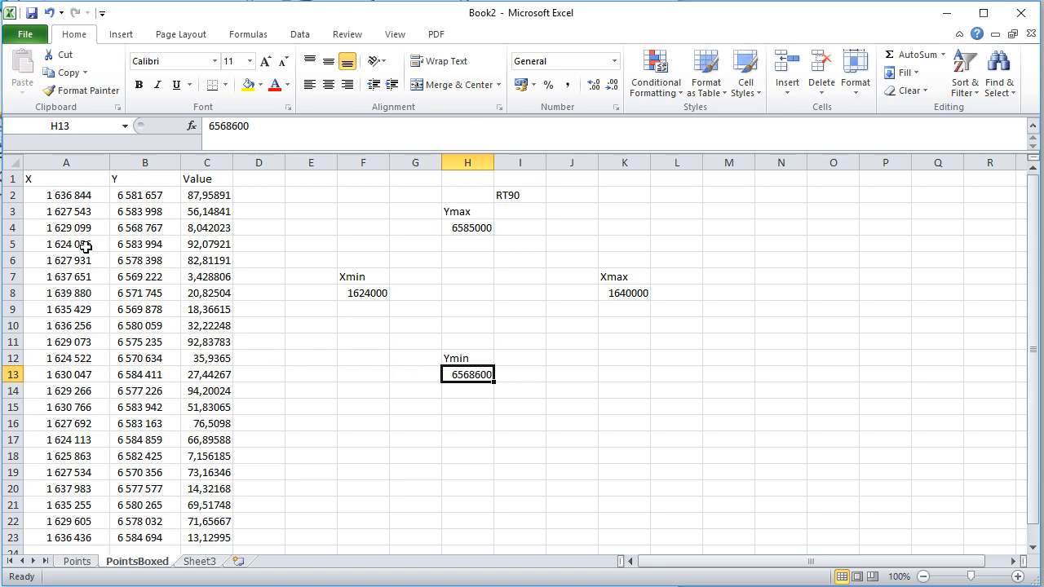
# Examine the X formula in cell A2 and compare its limits with the Xmax and Xmin cells.
pyautogui.click(75, 197)
pyautogui.click(509, 131)
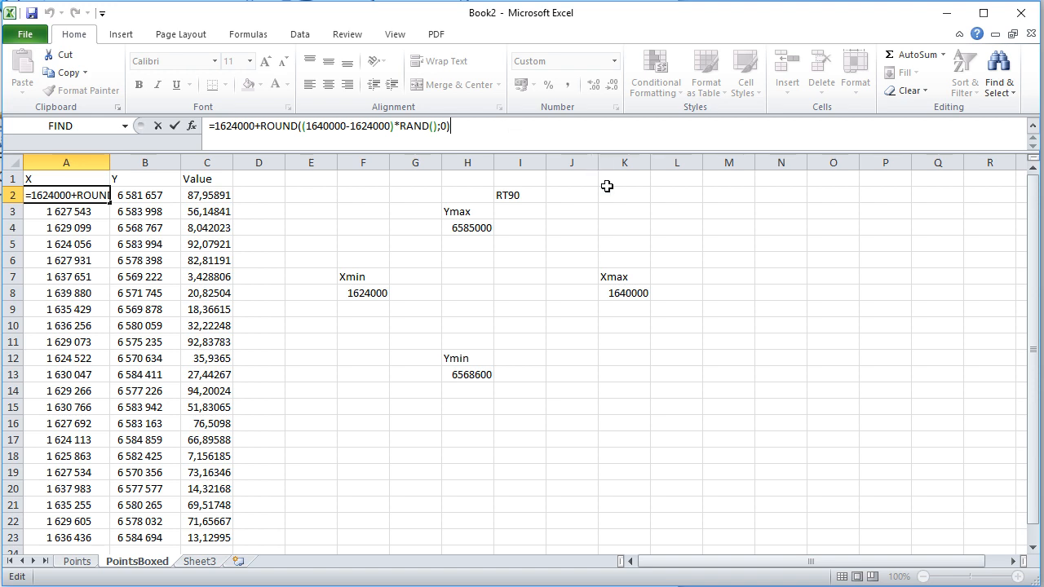
pyautogui.click(629, 298)
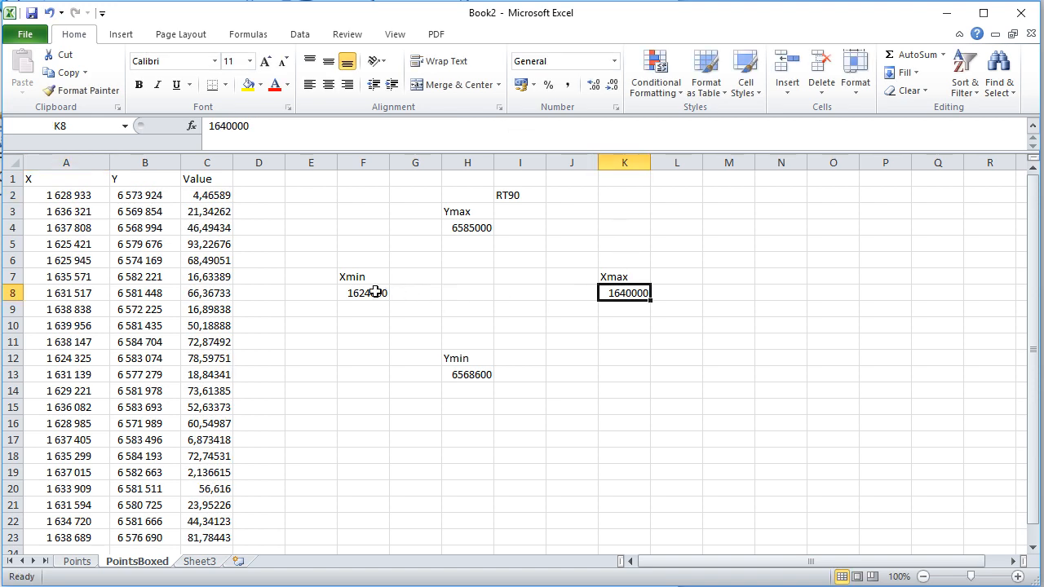
pyautogui.click(336, 285)
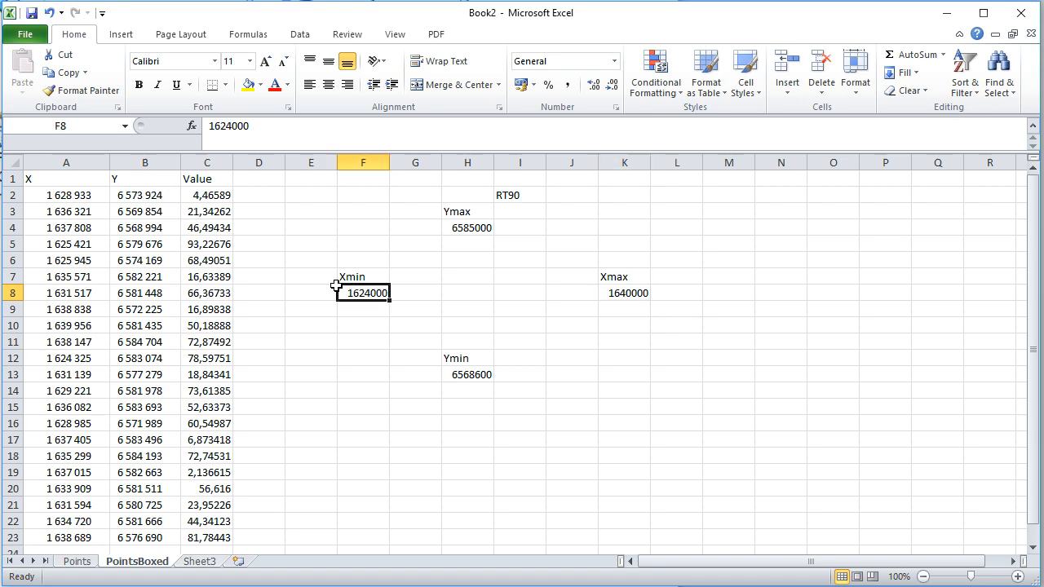
pyautogui.click(72, 190)
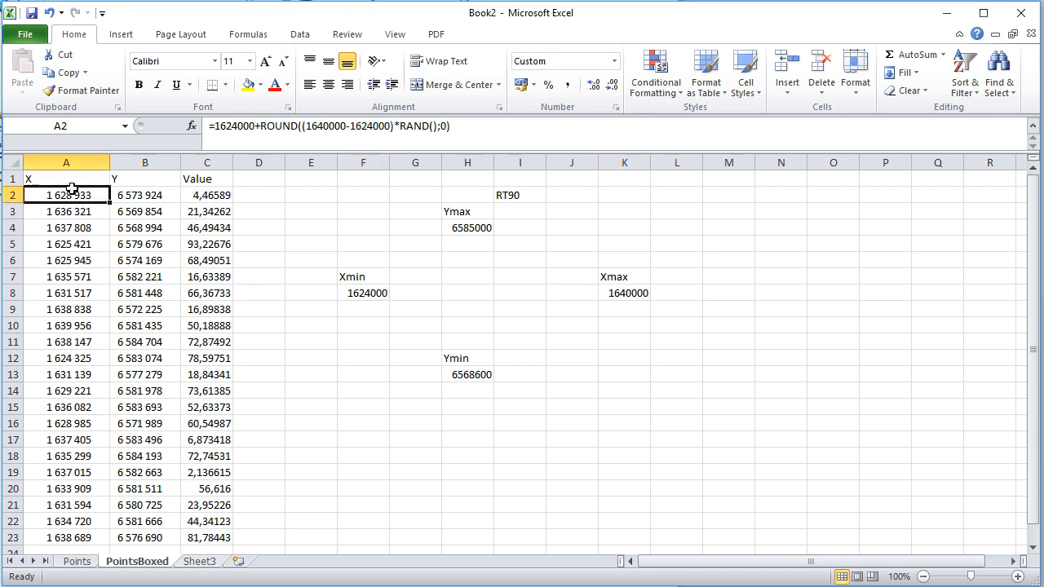
# Check the cell references in the Y formula in B2 and fill it down the column to B23.
pyautogui.click(152, 192)
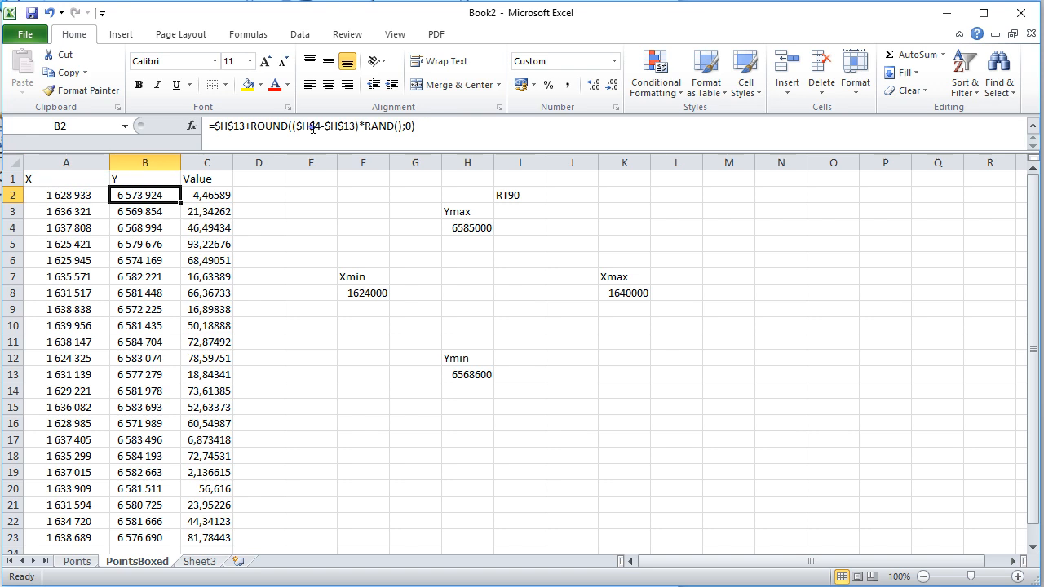
pyautogui.click(313, 126)
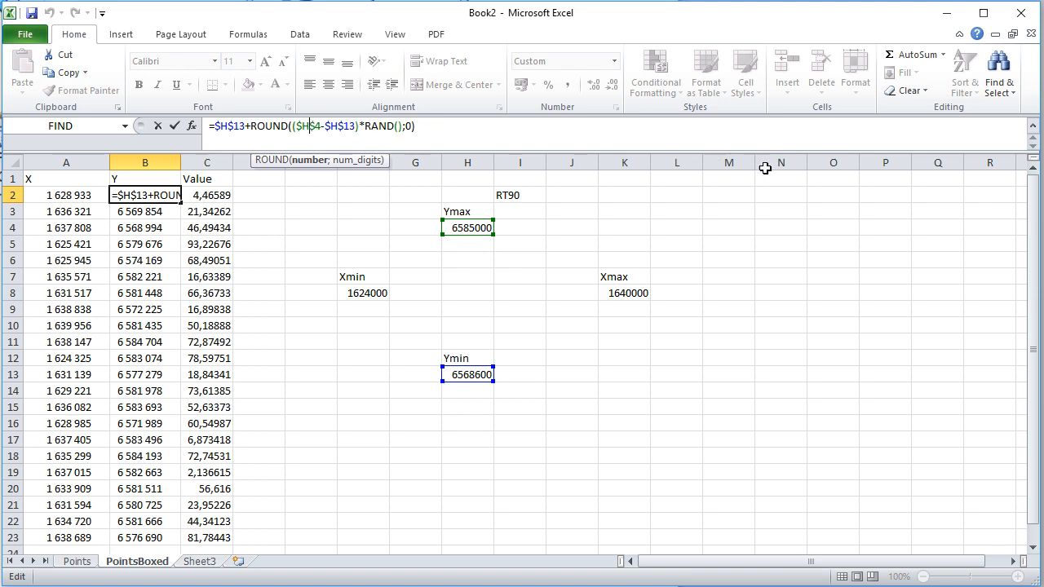
pyautogui.press('Return')
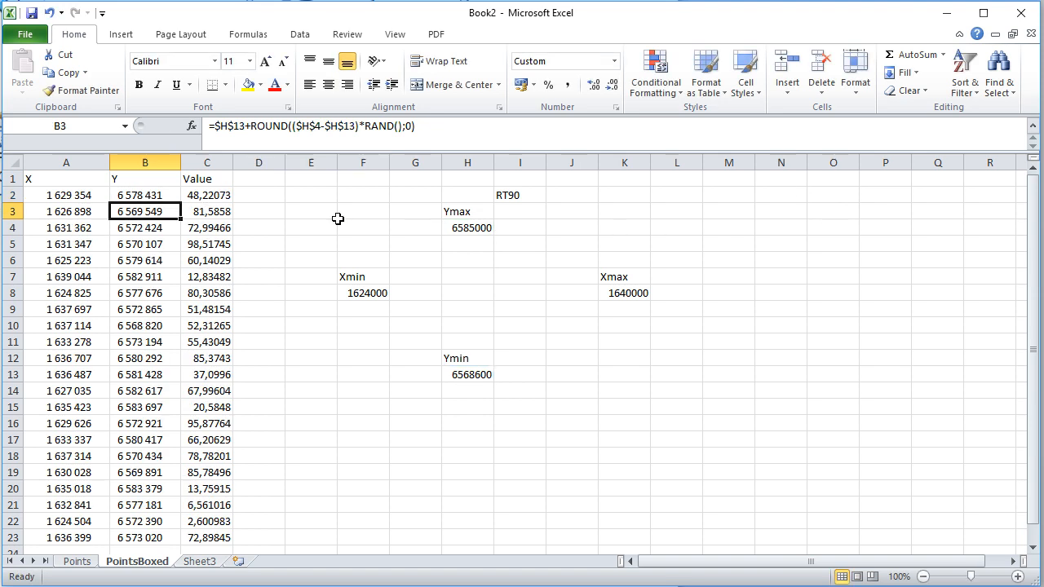
pyautogui.click(155, 196)
pyautogui.doubleClick(180, 202)
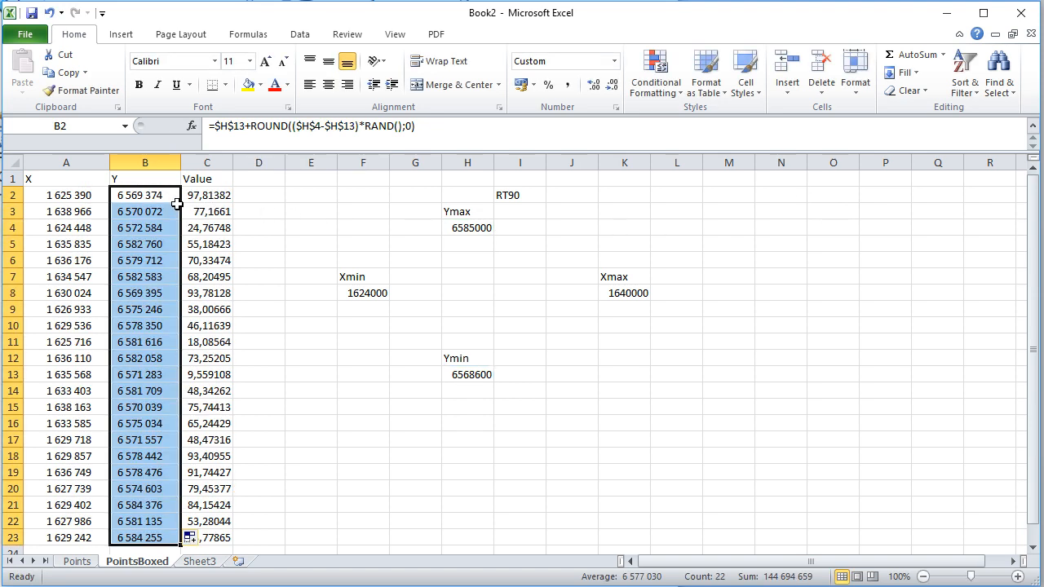
# Inspect the Y formulas in B12 and B18 for their references to the Ymax and Ymin cells.
pyautogui.click(148, 279)
pyautogui.click(147, 357)
pyautogui.click(370, 140)
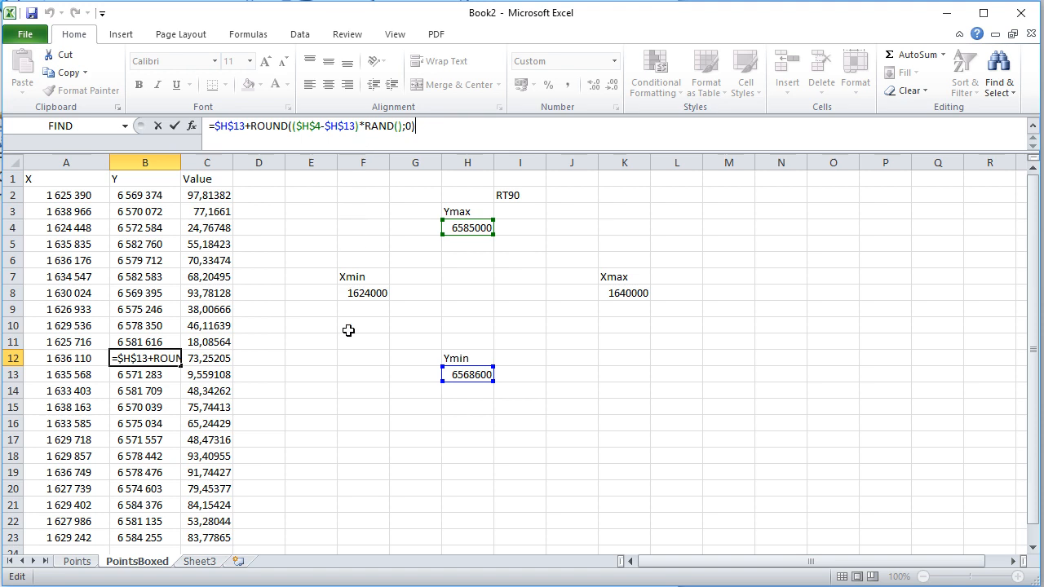
pyautogui.press('Return')
pyautogui.click(135, 454)
pyautogui.click(367, 126)
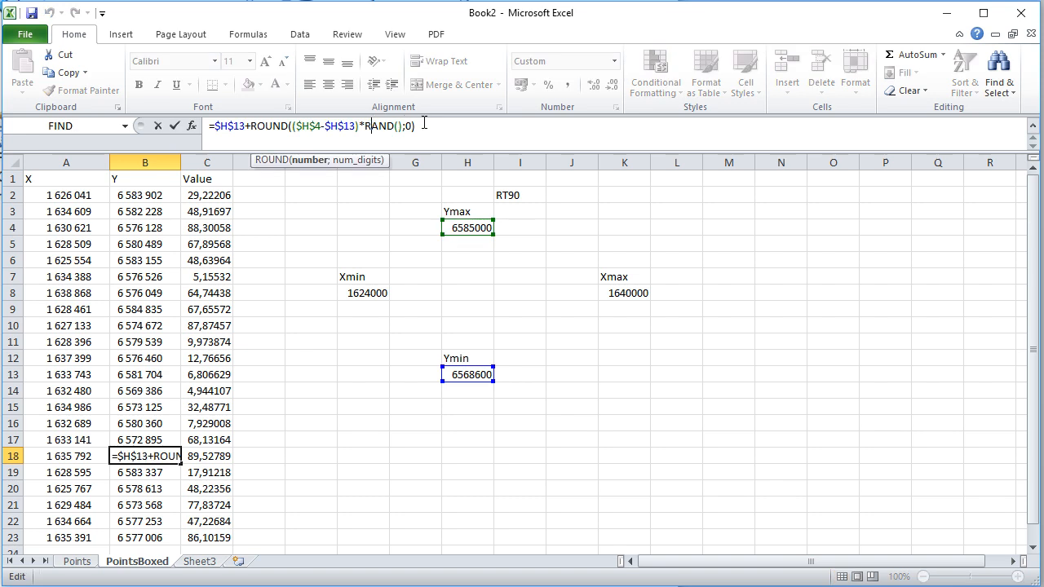
# Close the B18 formula unchanged and review the X/Y coordinates in A2:B5 and the coordinate system label in I2.
pyautogui.press('Return')
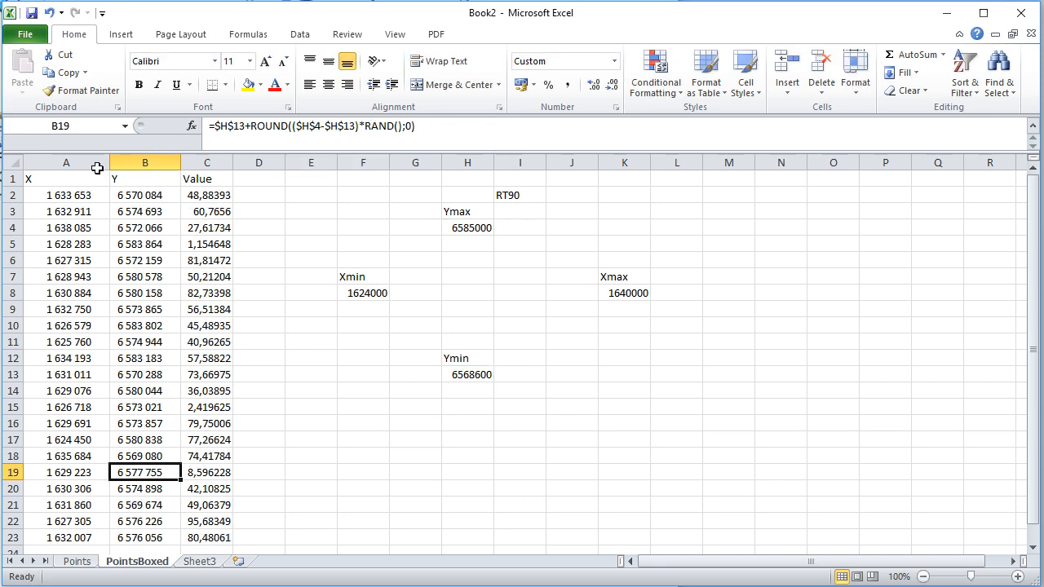
pyautogui.moveTo(57, 196); pyautogui.dragTo(140, 245)
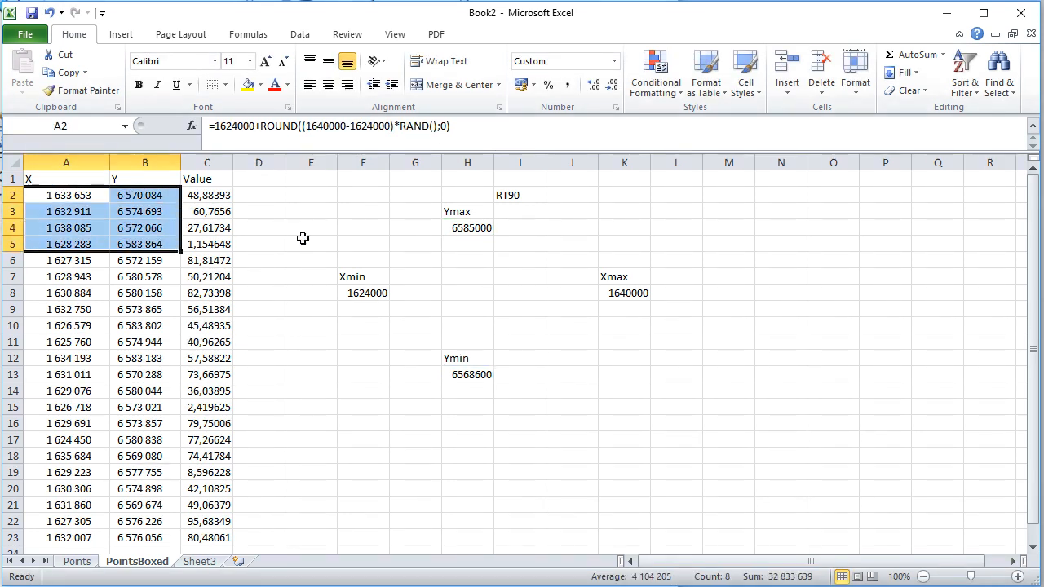
pyautogui.click(527, 197)
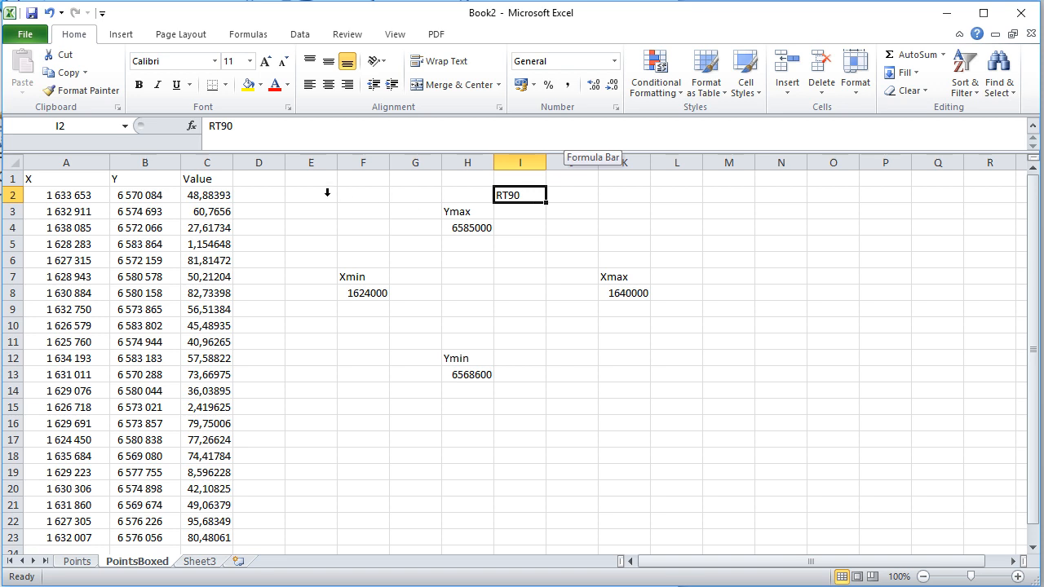
# Review the Y, X and Value columns on the PointsBoxed sheet and compare them with the Points sheet.
pyautogui.click(148, 164)
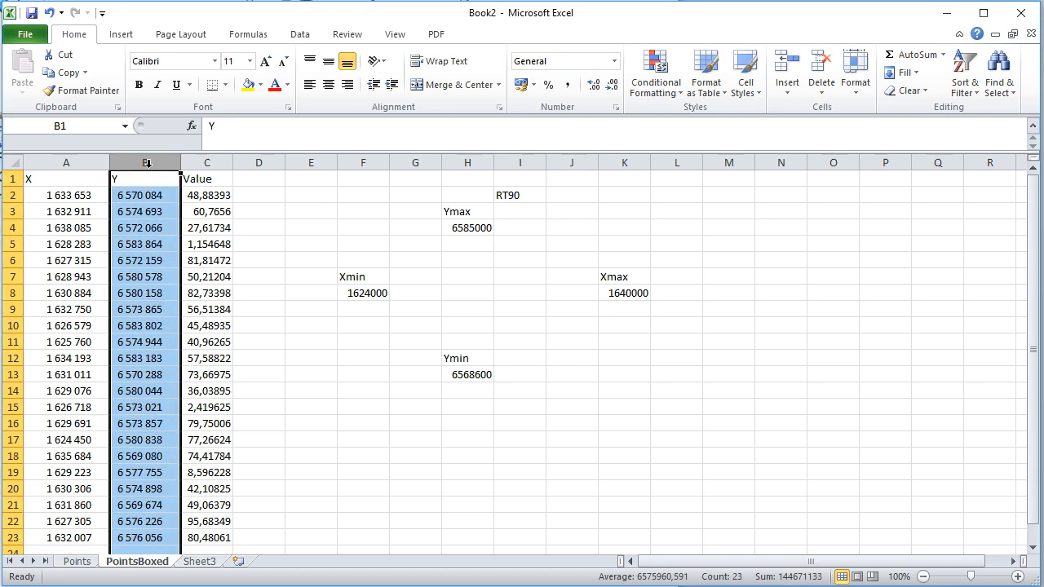
pyautogui.click(68, 163)
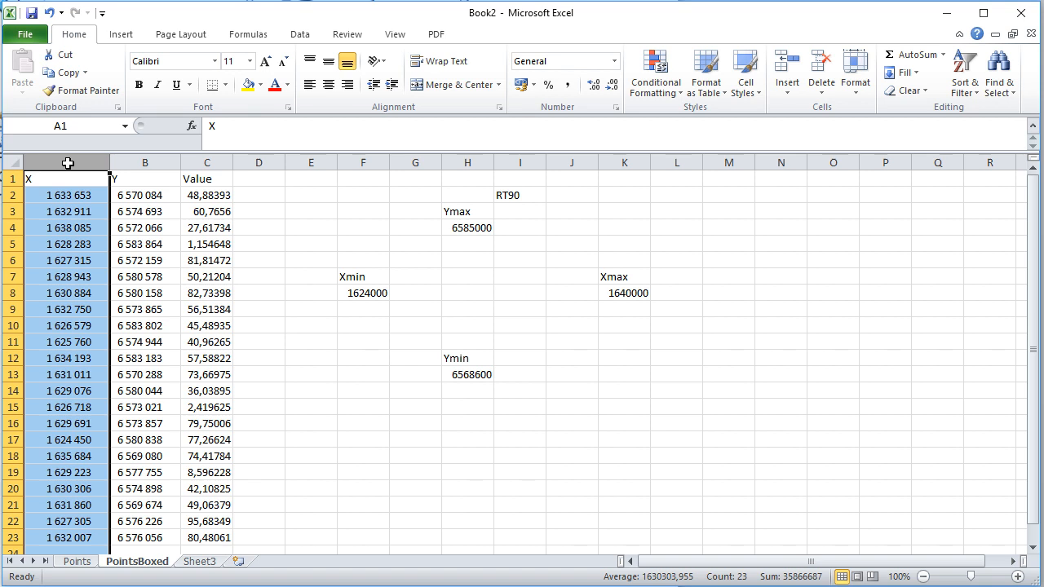
pyautogui.click(206, 186)
pyautogui.click(211, 211)
pyautogui.click(205, 260)
pyautogui.click(204, 291)
pyautogui.click(283, 331)
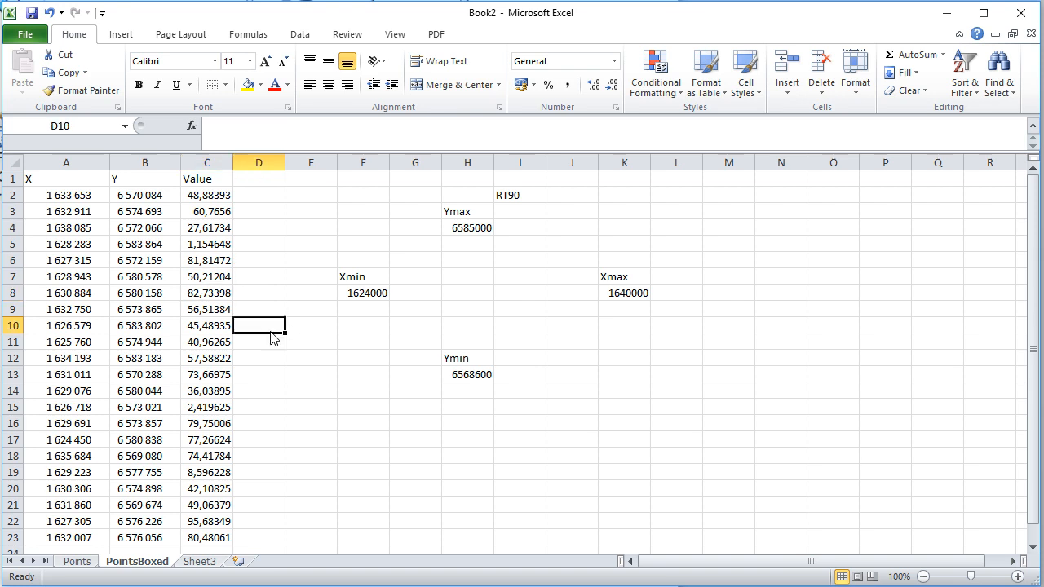
pyautogui.click(77, 562)
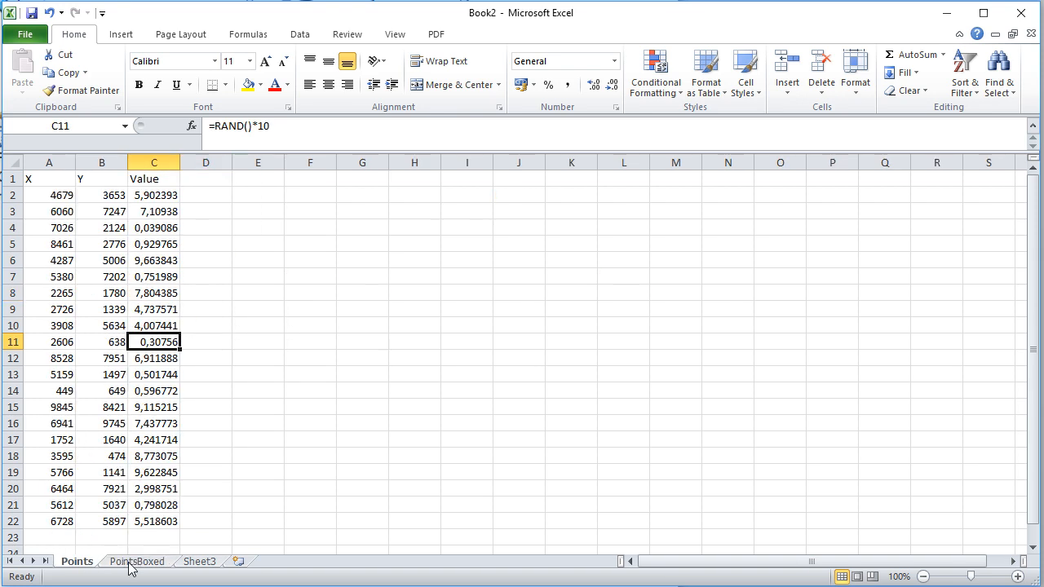
pyautogui.click(135, 563)
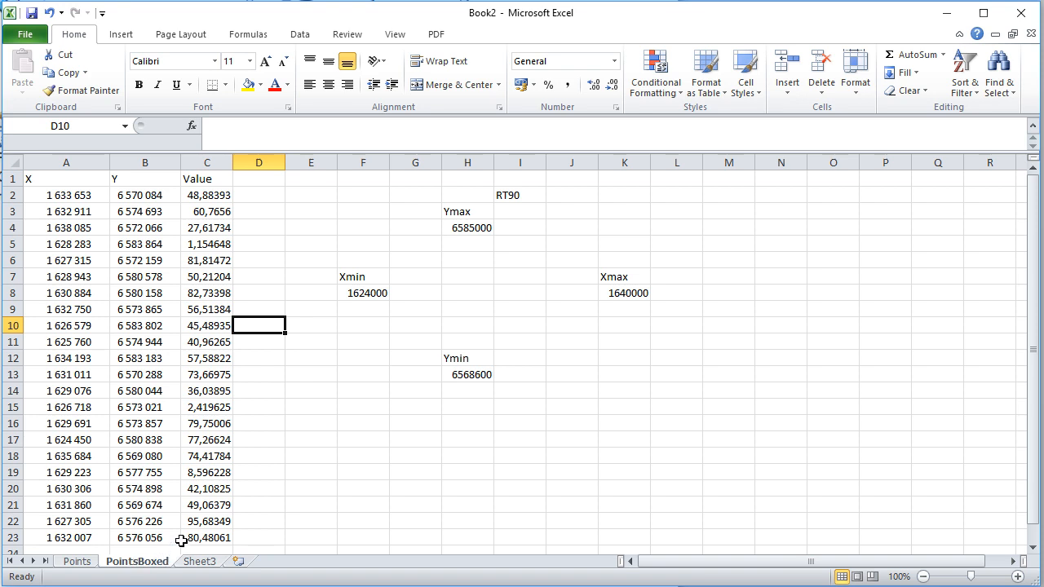
# Switch to ArcMap and add the Points$ and PointsBoxed$ tables from Points.xlsx in the Part1 folder to the map.
pyautogui.hotkey('alt', 'Tab')
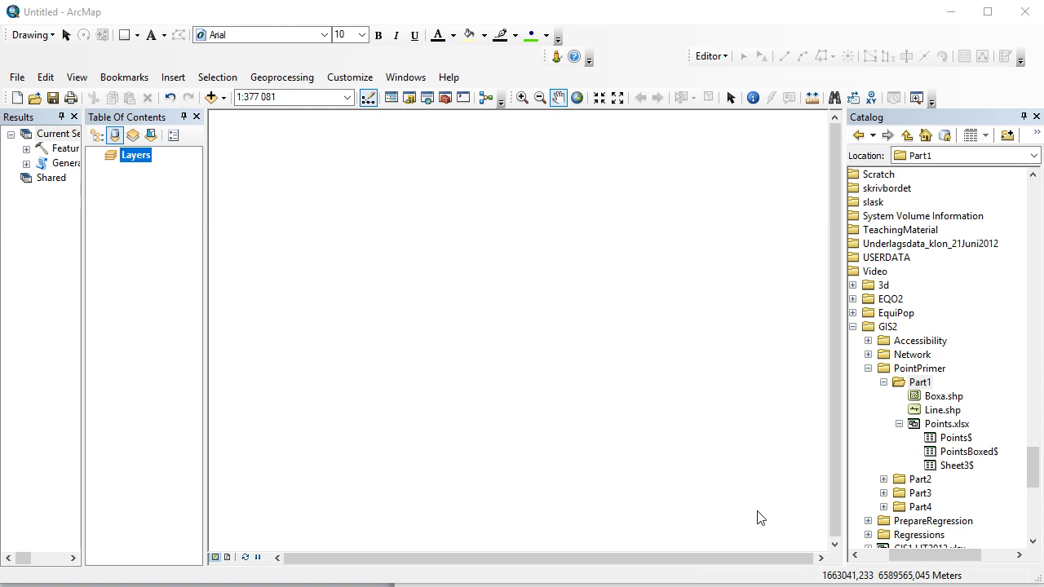
pyautogui.click(940, 426)
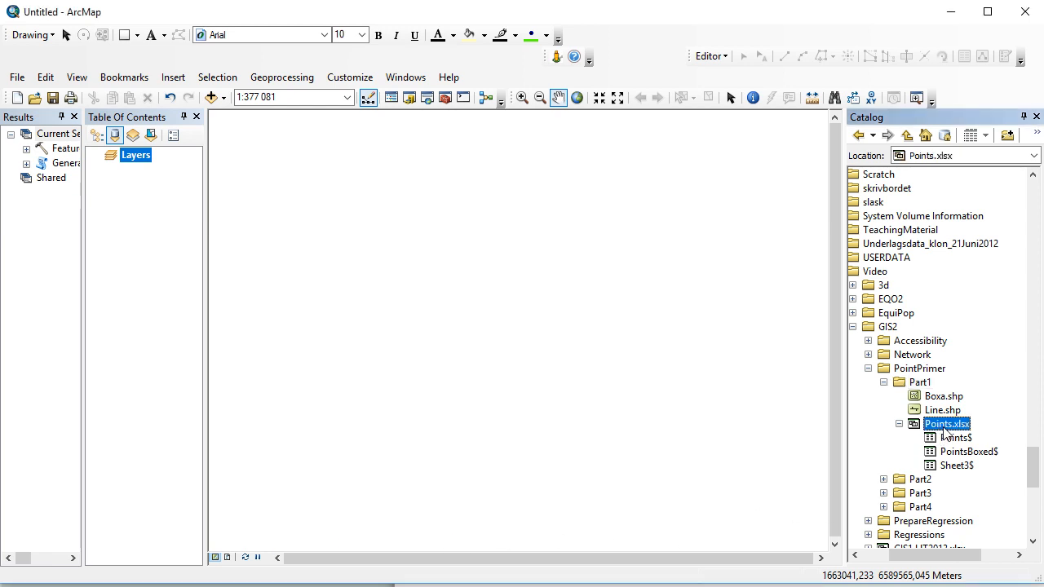
pyautogui.click(956, 439)
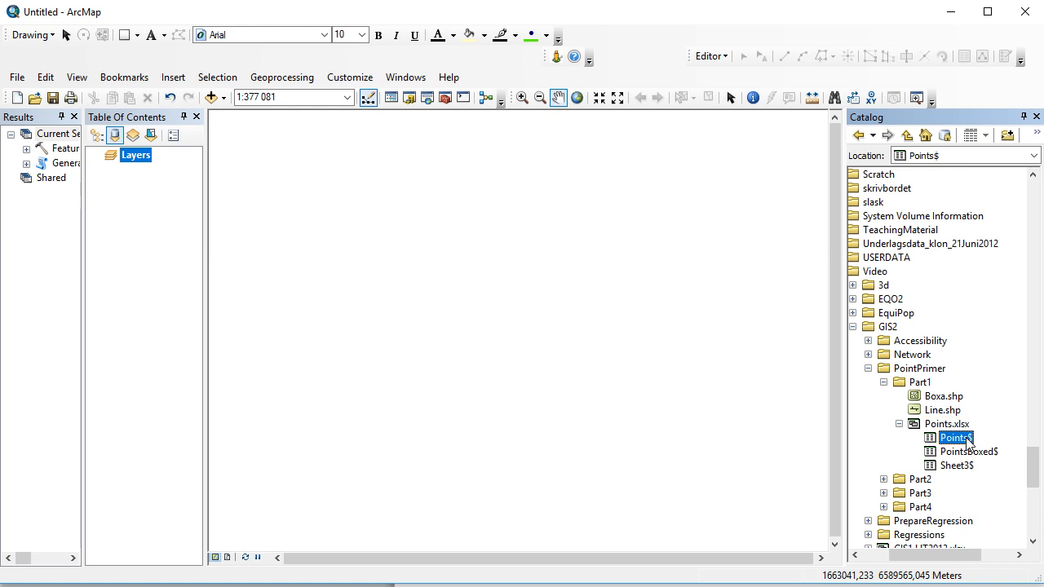
pyautogui.click(981, 453)
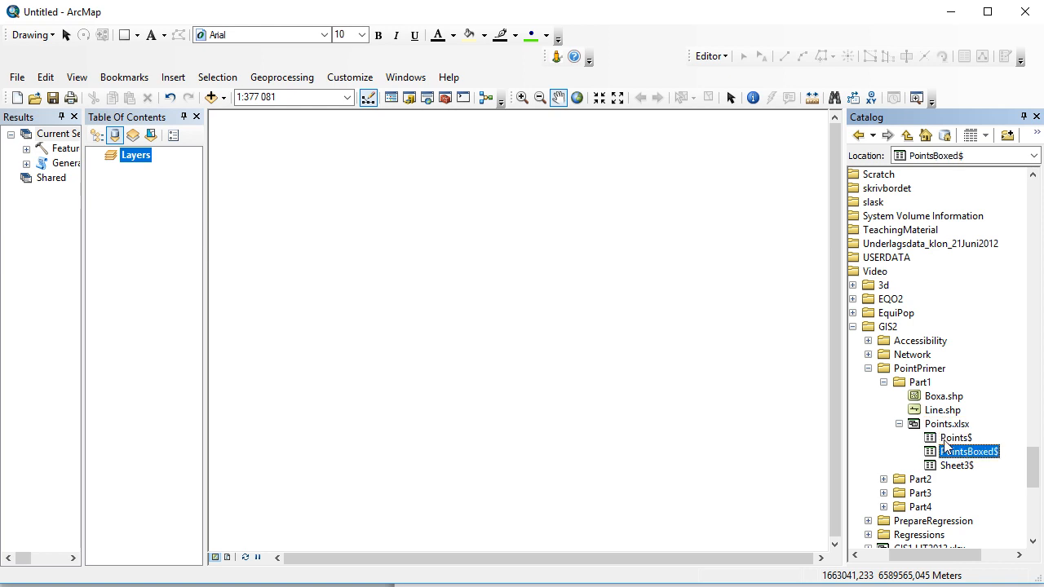
pyautogui.click(949, 441)
pyautogui.moveTo(949, 441); pyautogui.dragTo(628, 416)
pyautogui.click(951, 452)
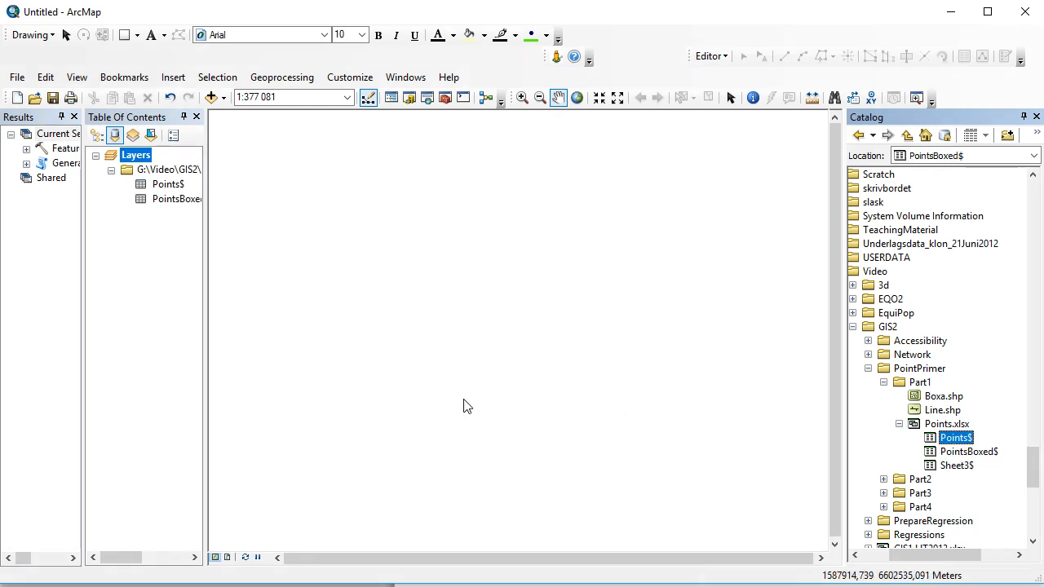
# Display the Points$ table as an XY event layer using fields X and Y in the RT90_25_gon_V coordinate system.
pyautogui.rightClick(174, 186)
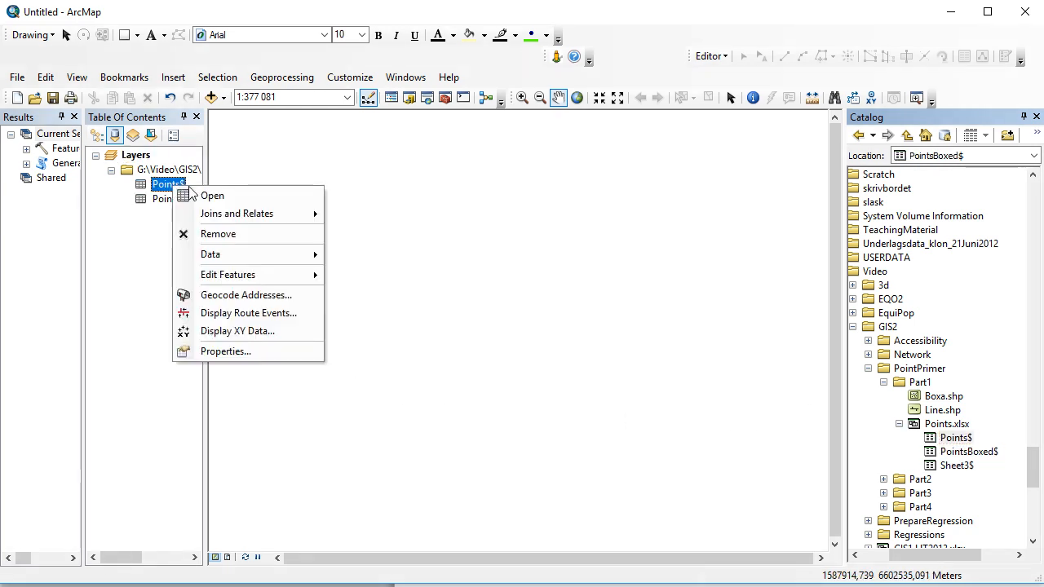
pyautogui.click(269, 332)
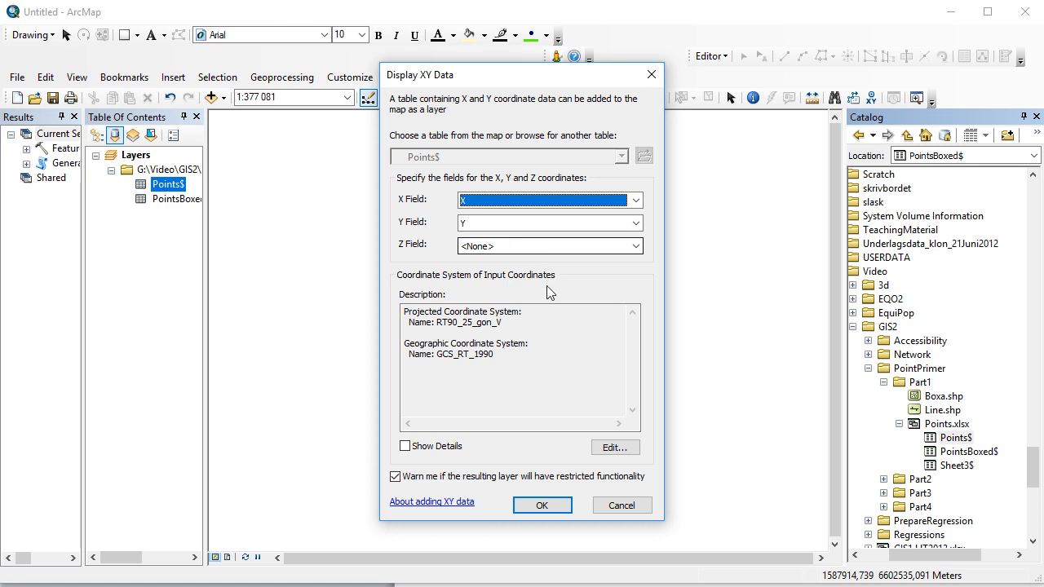
pyautogui.click(543, 505)
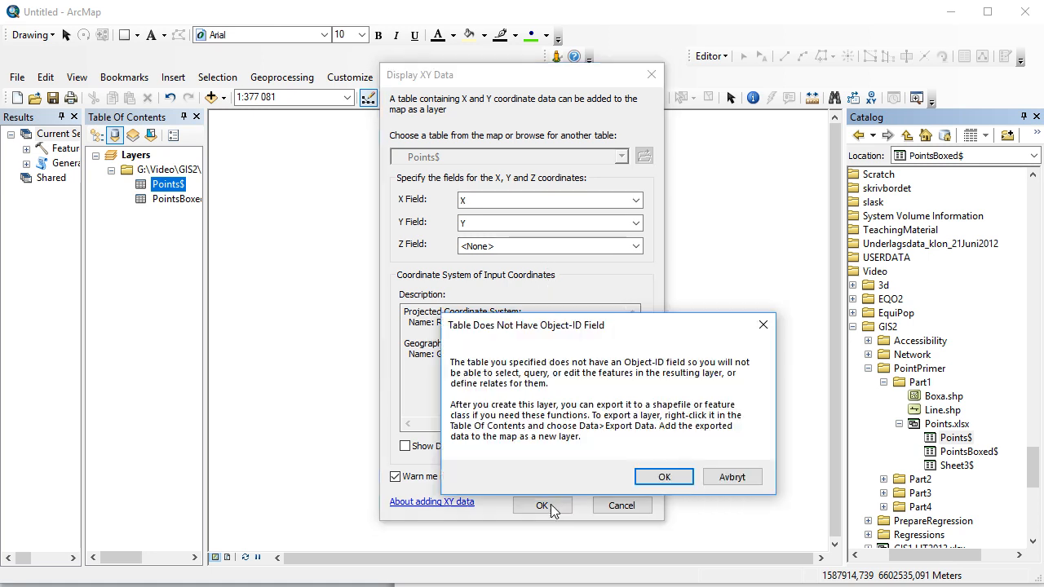
pyautogui.click(663, 478)
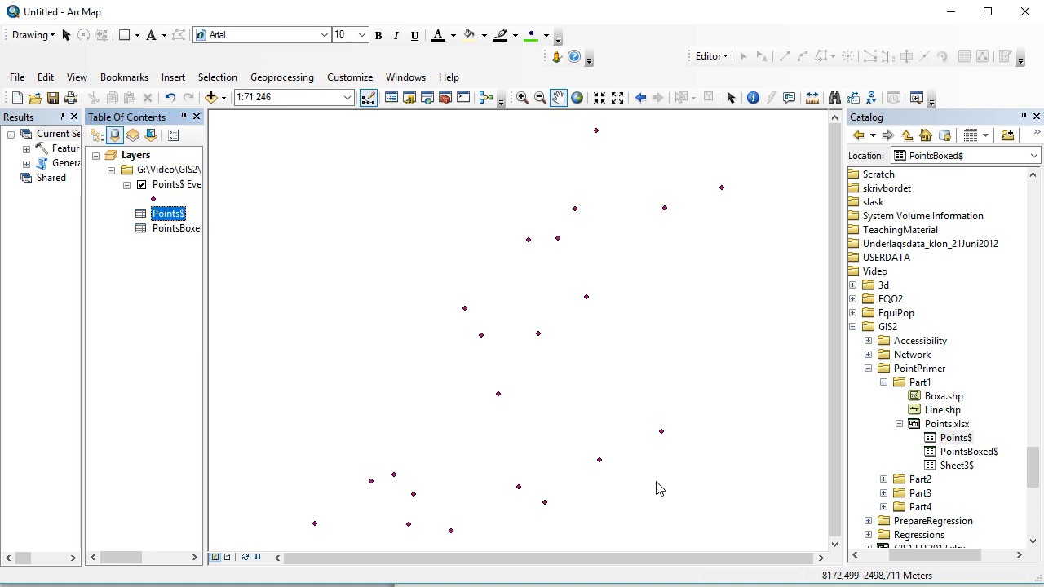
# Display the PointsBoxed$ table as an XY event layer using fields X and Y in RT90_25_gon_V.
pyautogui.rightClick(172, 231)
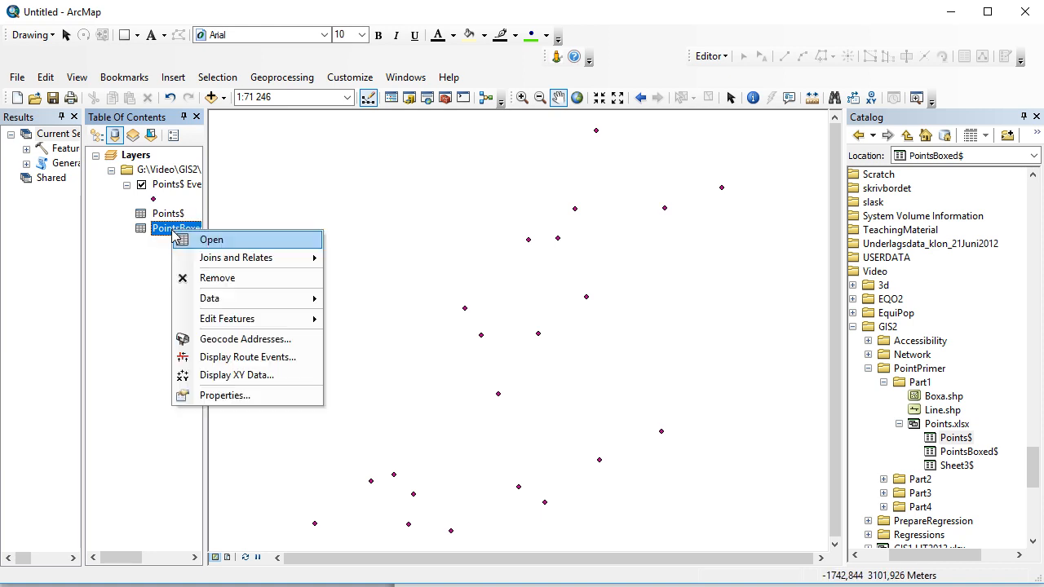
pyautogui.click(253, 371)
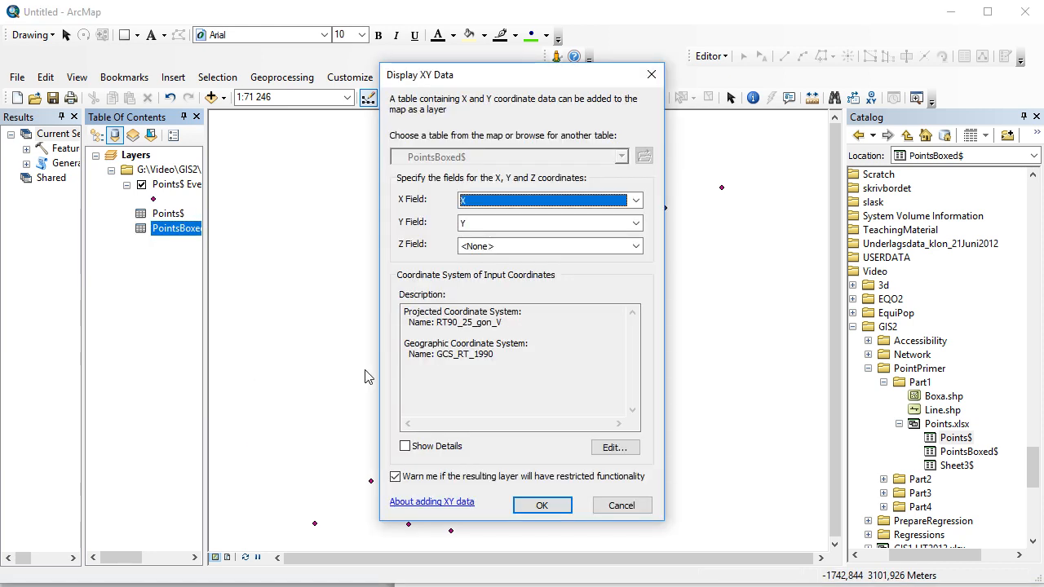
pyautogui.click(540, 506)
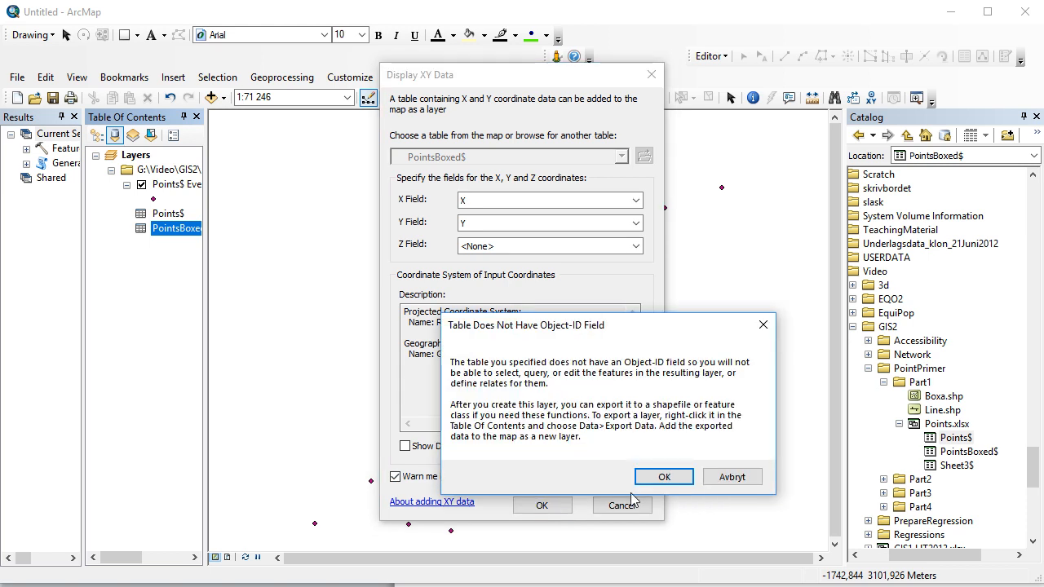
pyautogui.click(662, 476)
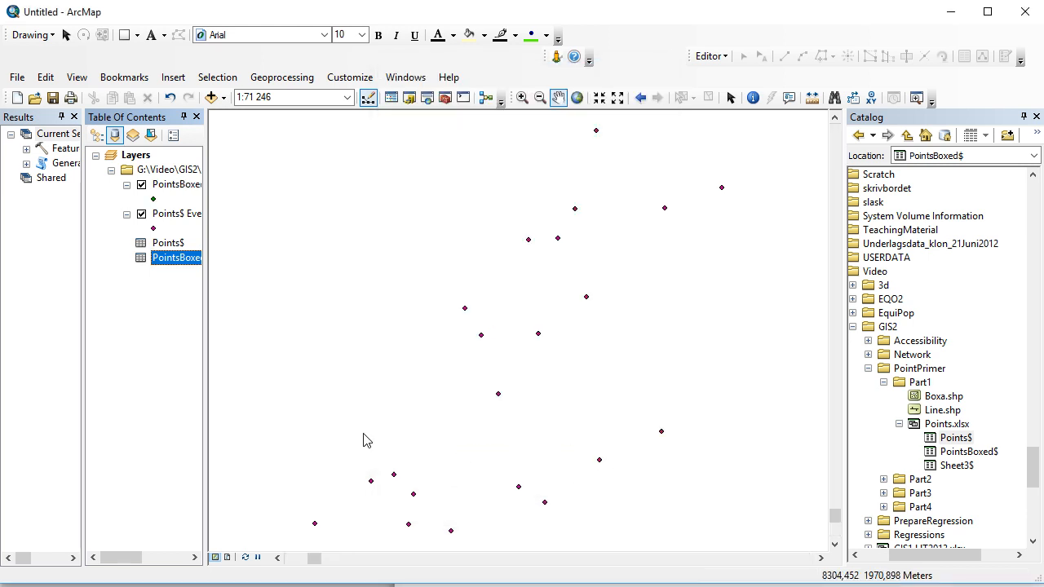
pyautogui.rightClick(157, 187)
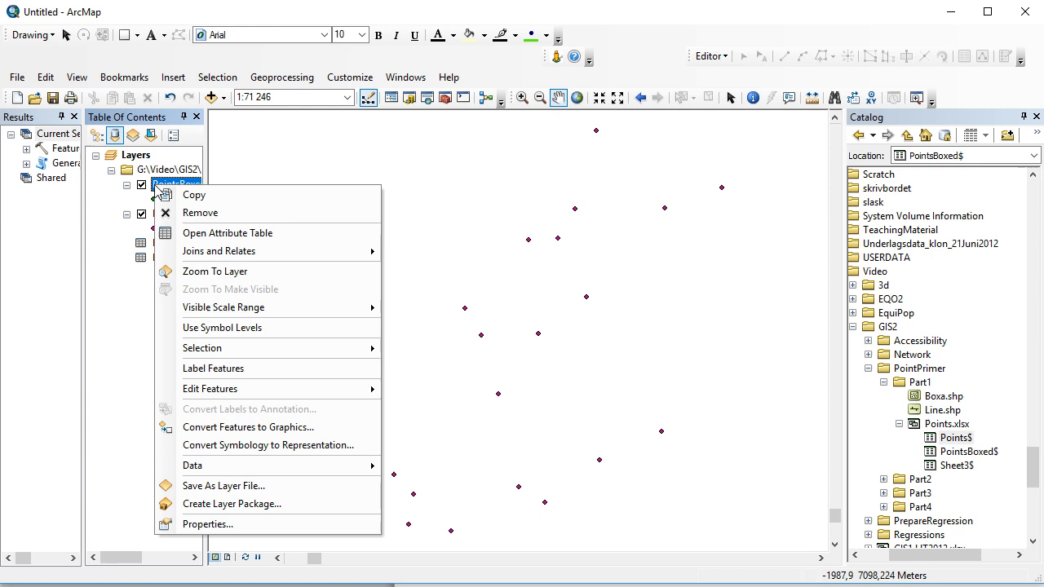
pyautogui.click(251, 272)
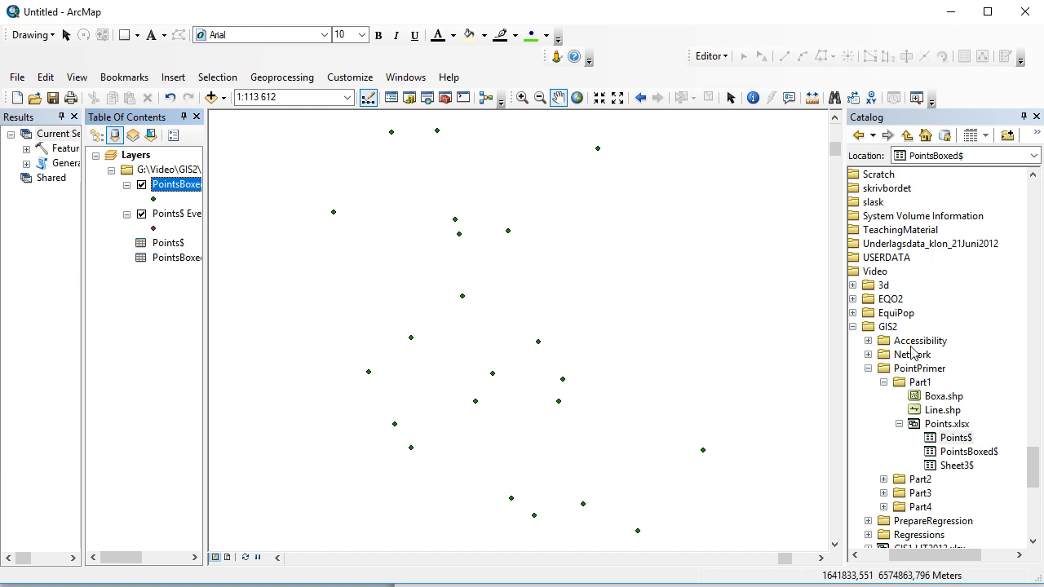
# Add the Boxa.shp and Line.shp shapefiles from the Part1 folder to the map, dismissing the coordinate system warning.
pyautogui.moveTo(946, 402); pyautogui.dragTo(585, 359)
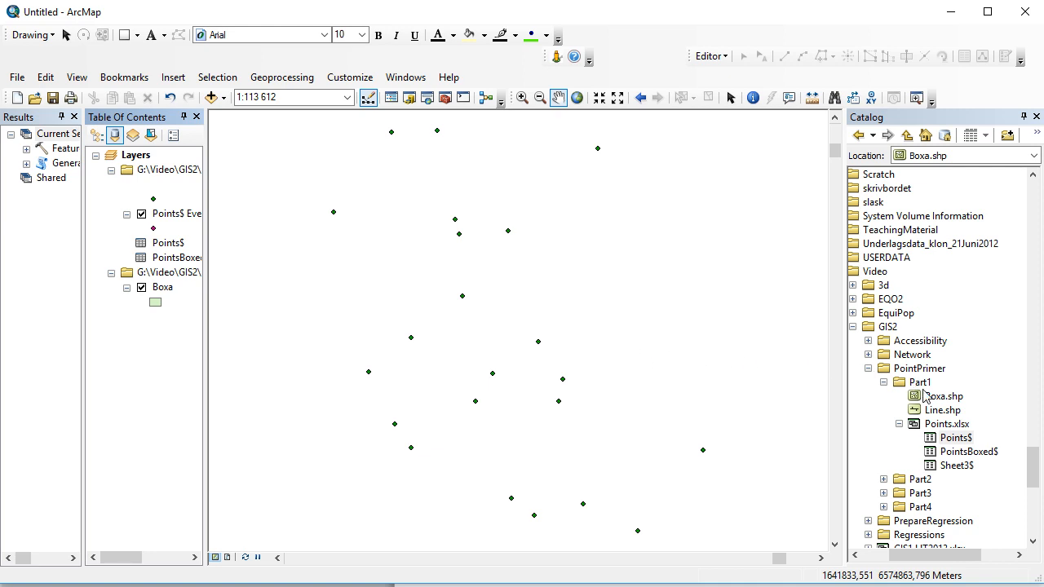
pyautogui.moveTo(939, 413); pyautogui.dragTo(741, 401)
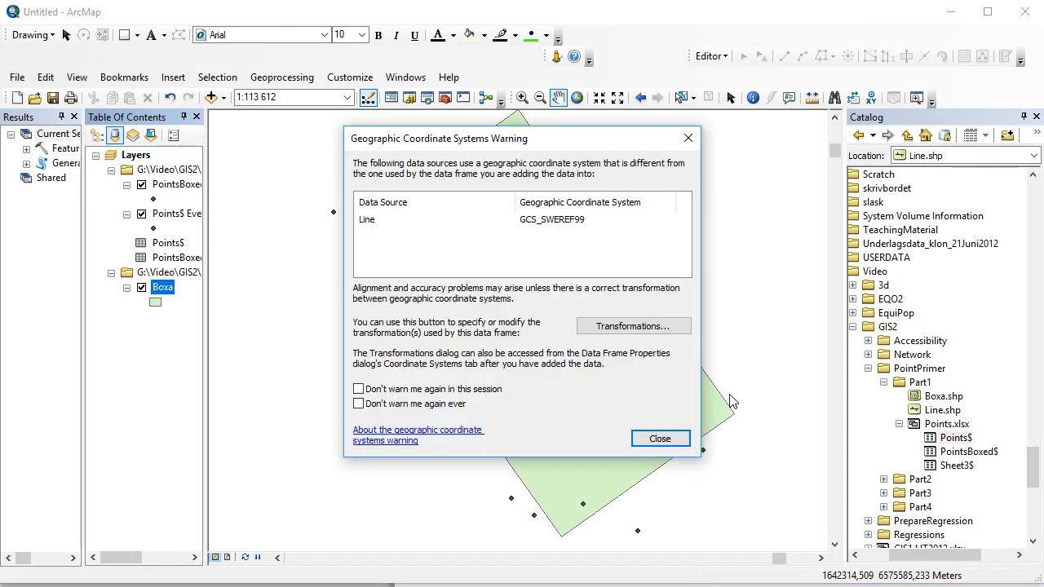
pyautogui.click(664, 439)
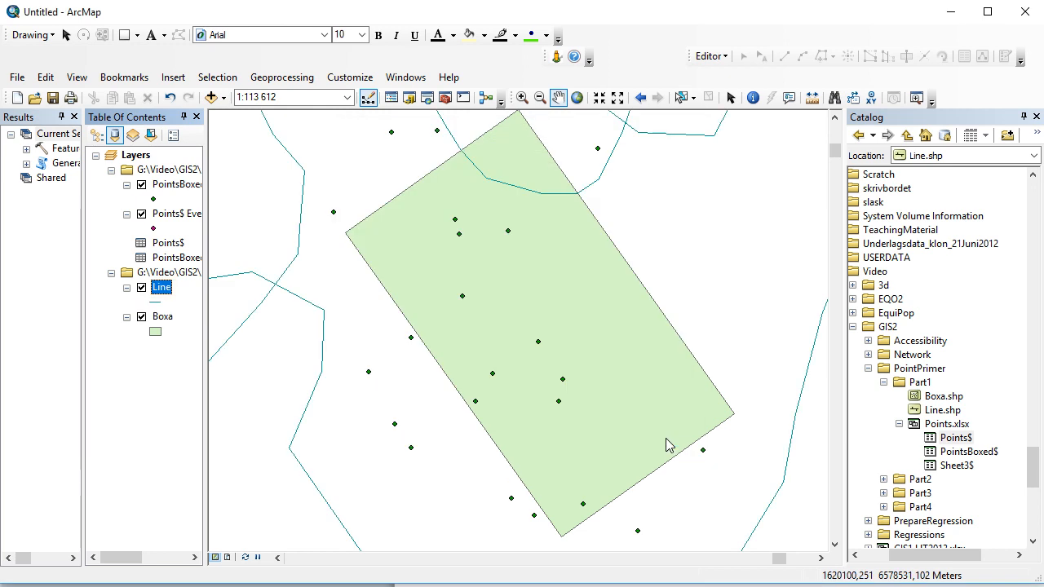
pyautogui.rightClick(162, 319)
pyautogui.click(210, 407)
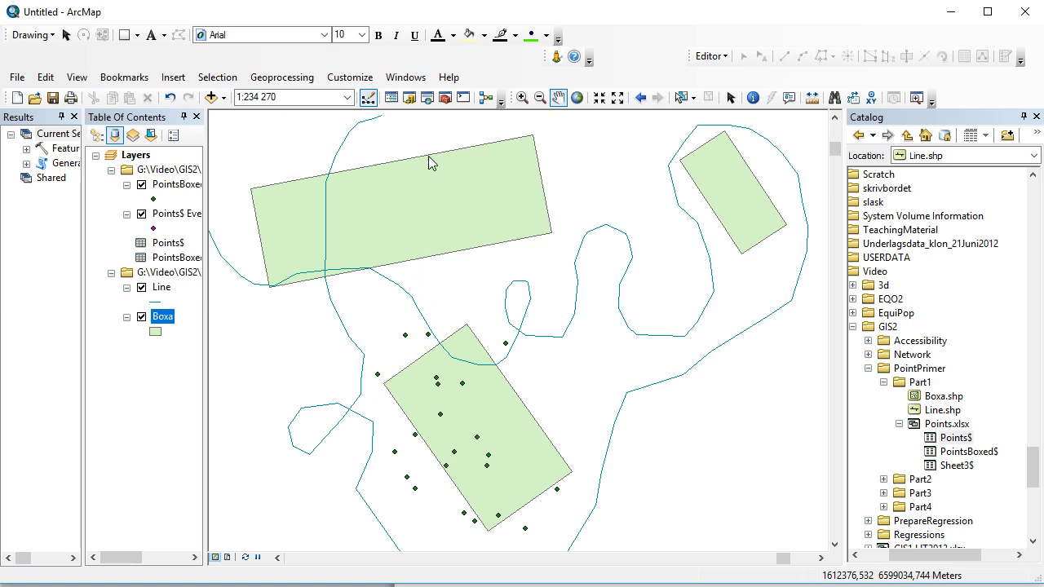
# Search the geoprocessing tools for "create random" and open the Create Random Points tool.
pyautogui.click(430, 101)
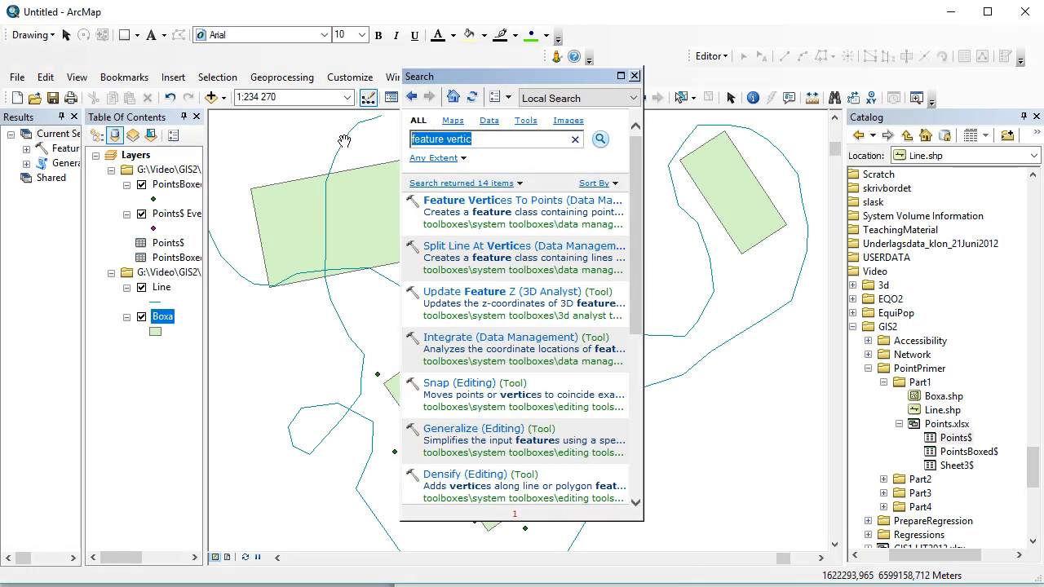
pyautogui.write('create rando')
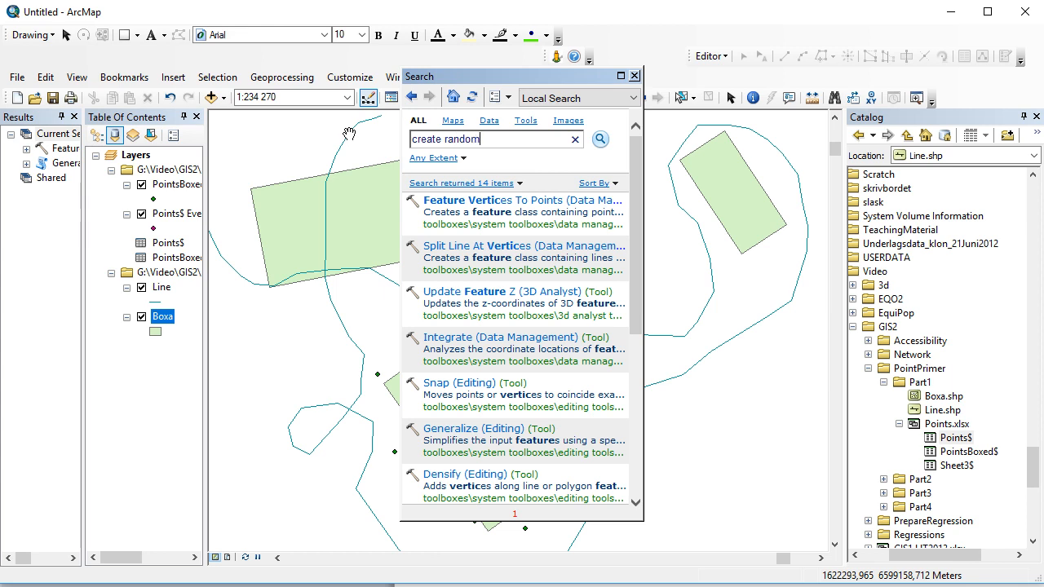
pyautogui.write('m')
pyautogui.press('Return')
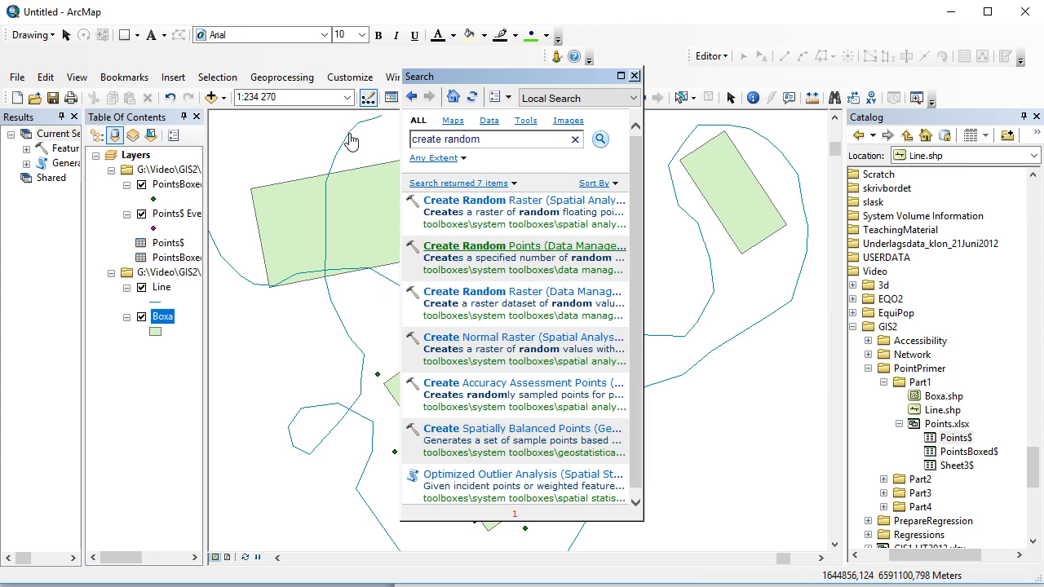
pyautogui.click(510, 249)
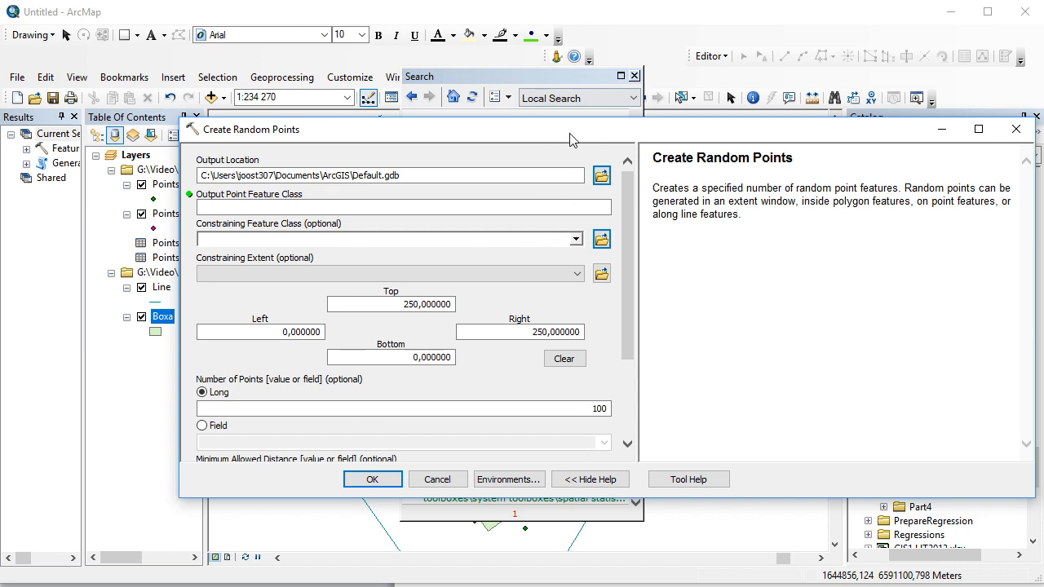
# Name the output point feature class randomPoints in the Create Random Points tool.
pyautogui.moveTo(571, 140); pyautogui.dragTo(499, 133)
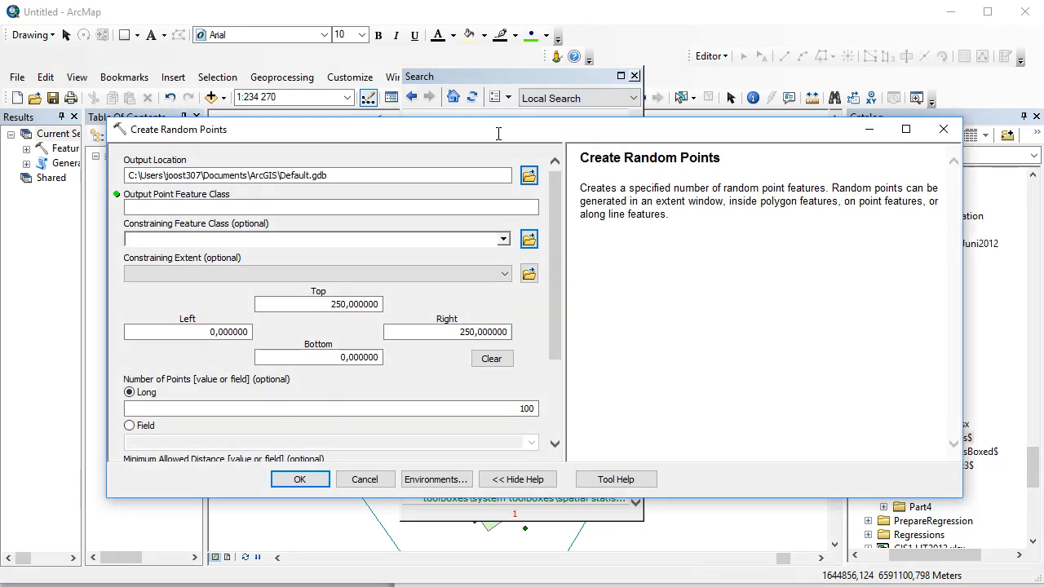
pyautogui.click(481, 213)
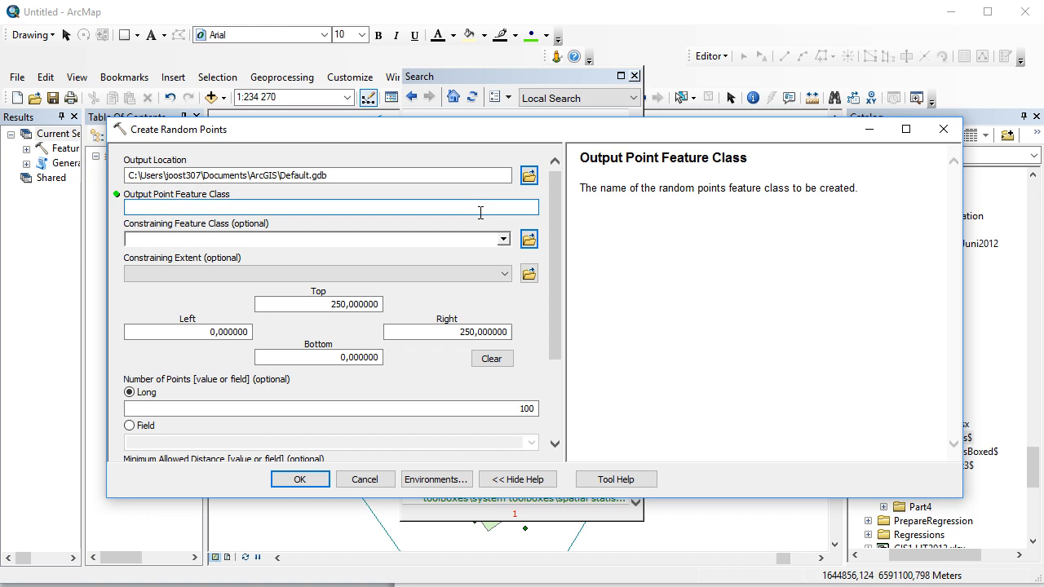
pyautogui.write('rand')
pyautogui.write('omPoints')
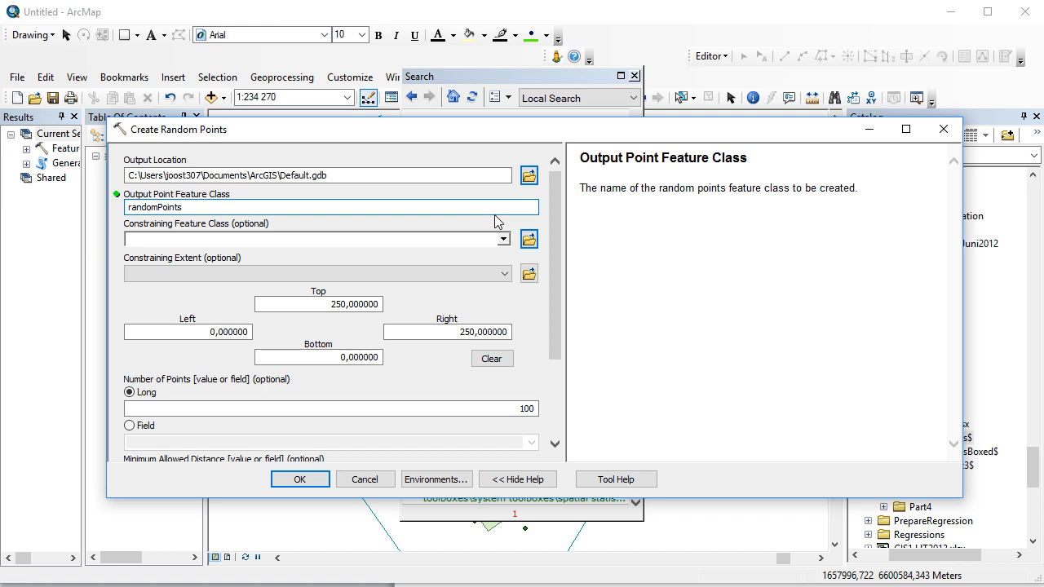
# Constrain the random points to the Boxa polygons with 100 points per feature, run the tool, and close the search window.
pyautogui.click(504, 239)
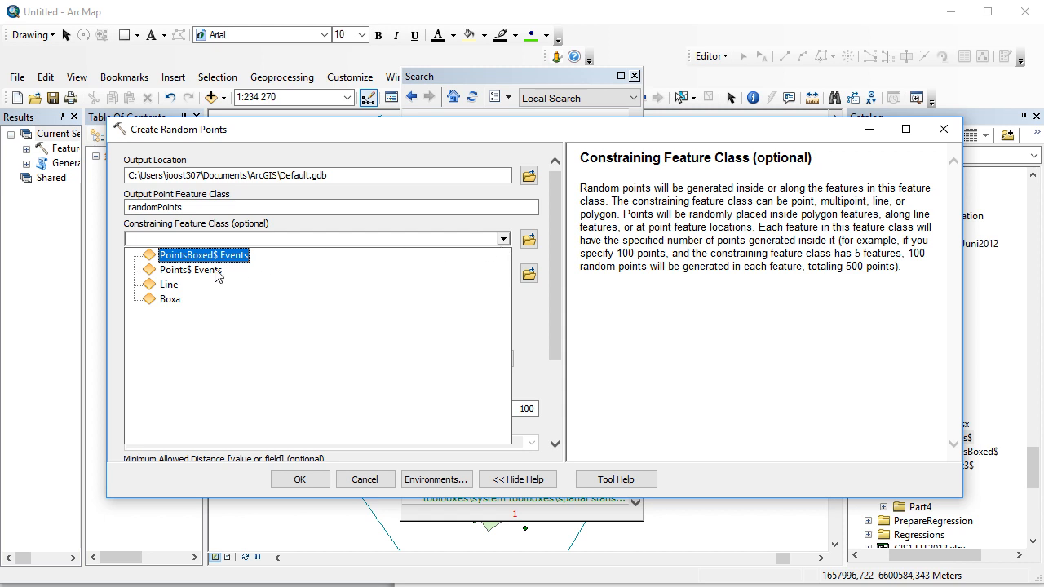
pyautogui.click(170, 299)
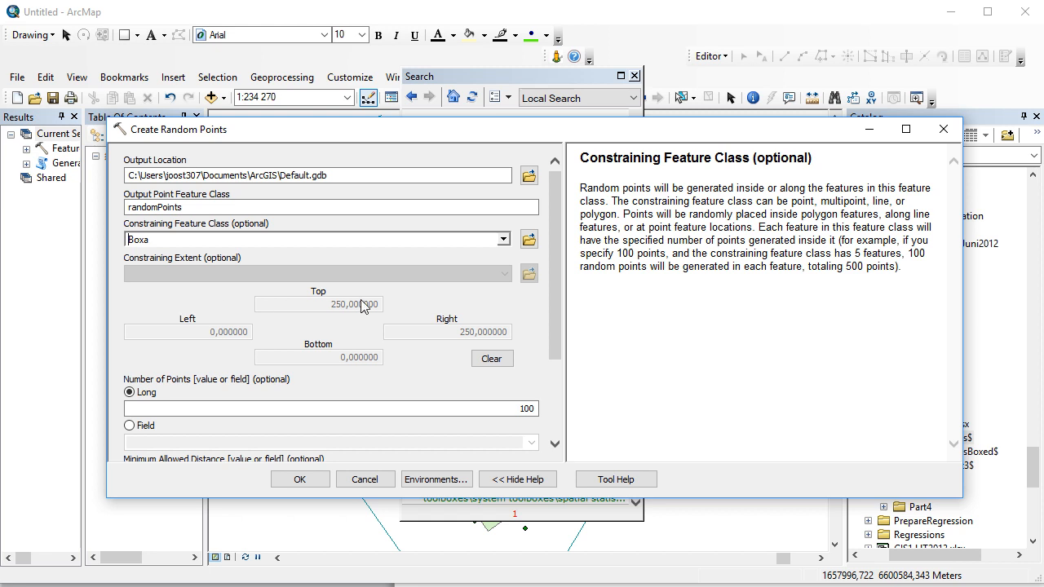
pyautogui.moveTo(553, 283); pyautogui.dragTo(556, 358)
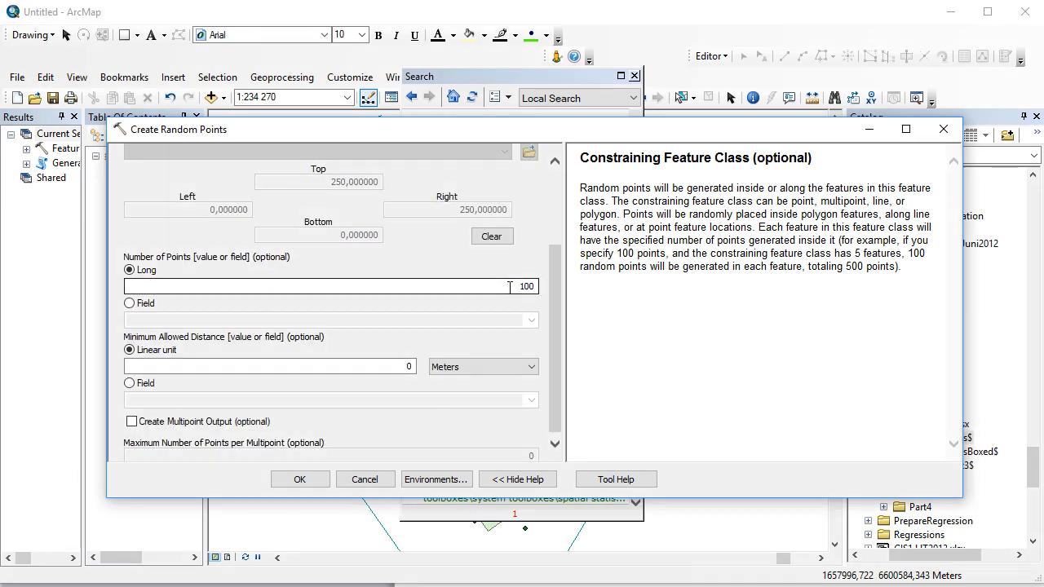
pyautogui.click(529, 288)
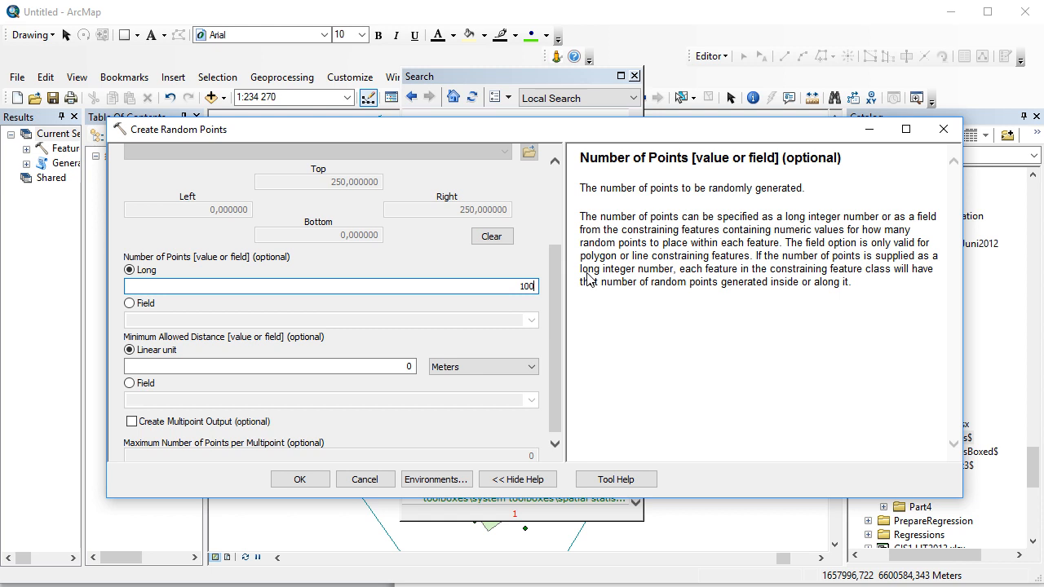
pyautogui.click(300, 479)
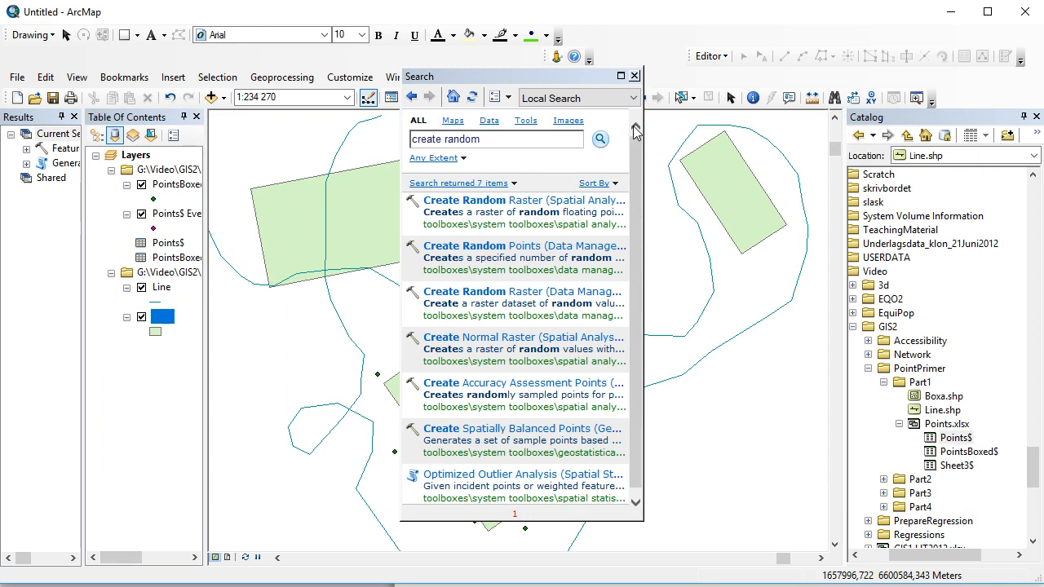
pyautogui.click(634, 76)
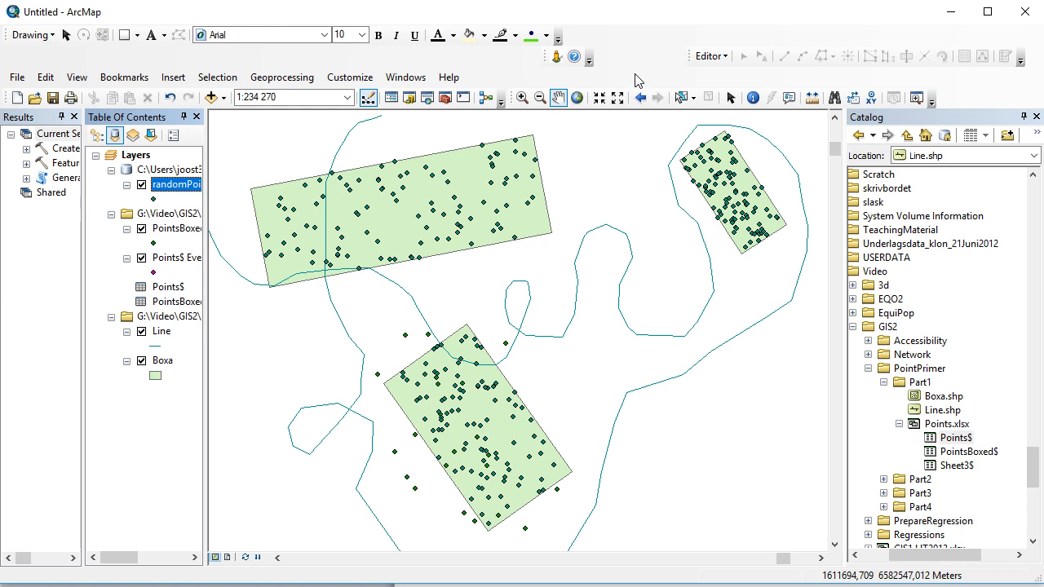
# Hide the randomPoints, PointsBoxed$ Events and Points$ Events layers, and reopen Feature Vertices To Points from the geoprocessing results.
pyautogui.click(142, 186)
pyautogui.click(141, 229)
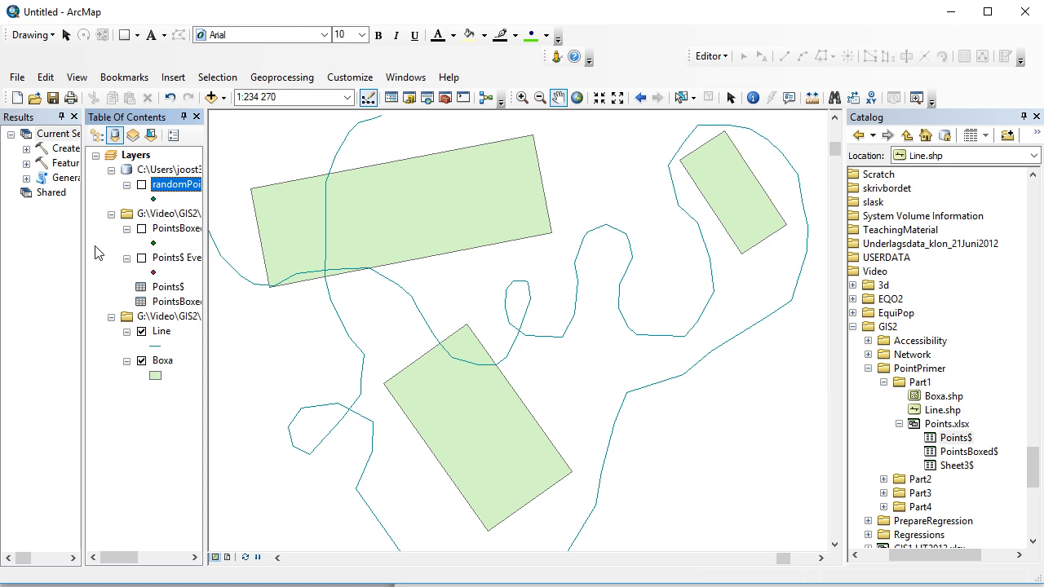
pyautogui.doubleClick(67, 164)
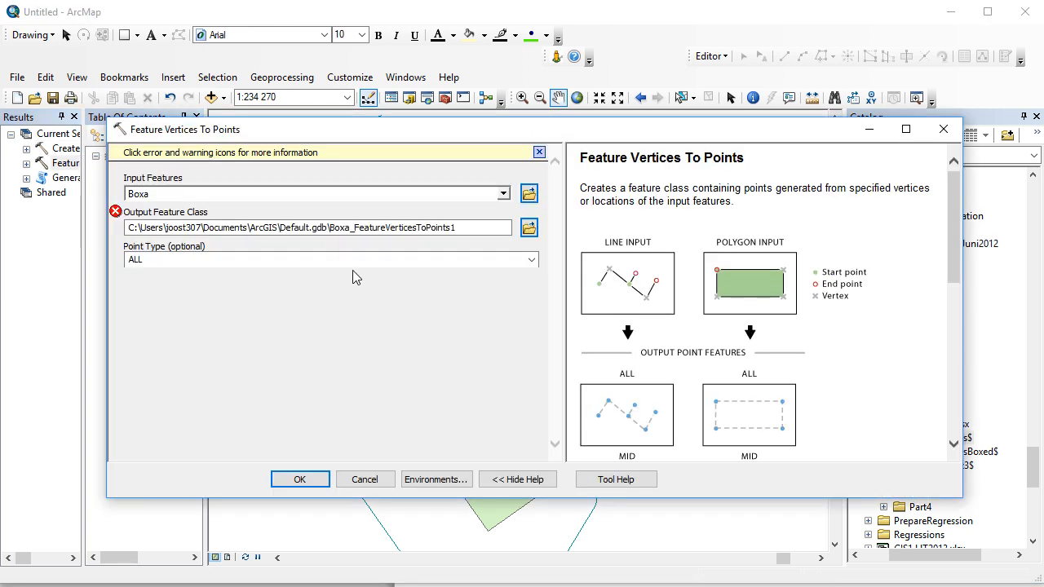
# Run Feature Vertices To Points on Boxa with point type ALL, naming the output Boxa_FeatureVerticesToPoints1c.
pyautogui.click(504, 194)
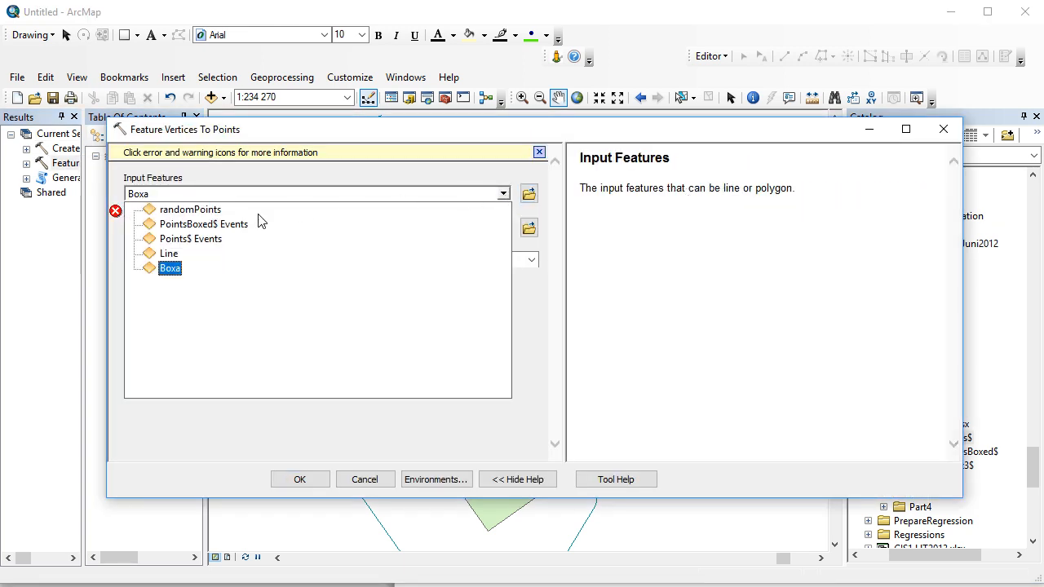
pyautogui.click(175, 269)
pyautogui.click(466, 232)
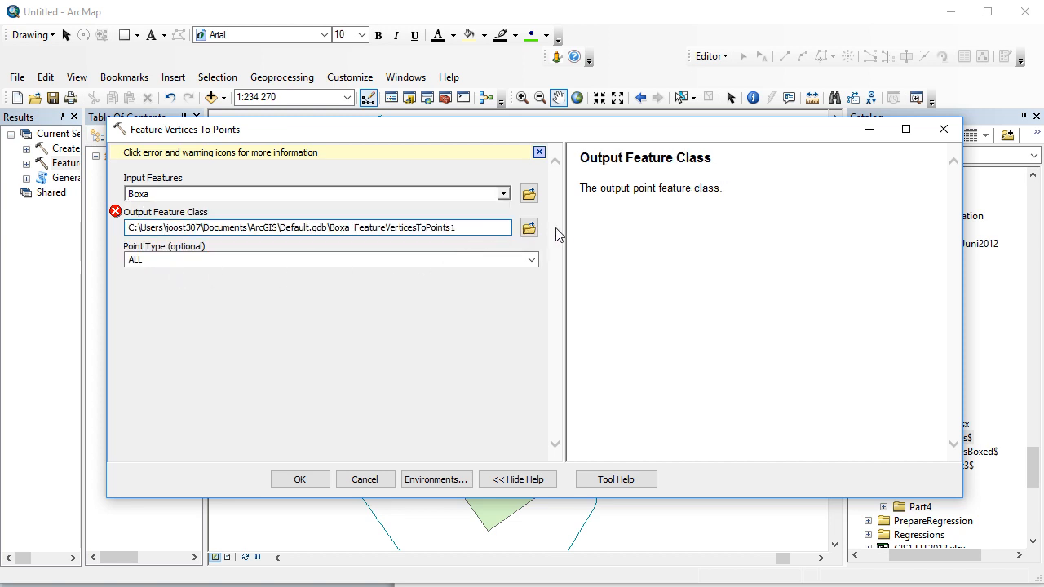
pyautogui.write('c')
pyautogui.click(332, 272)
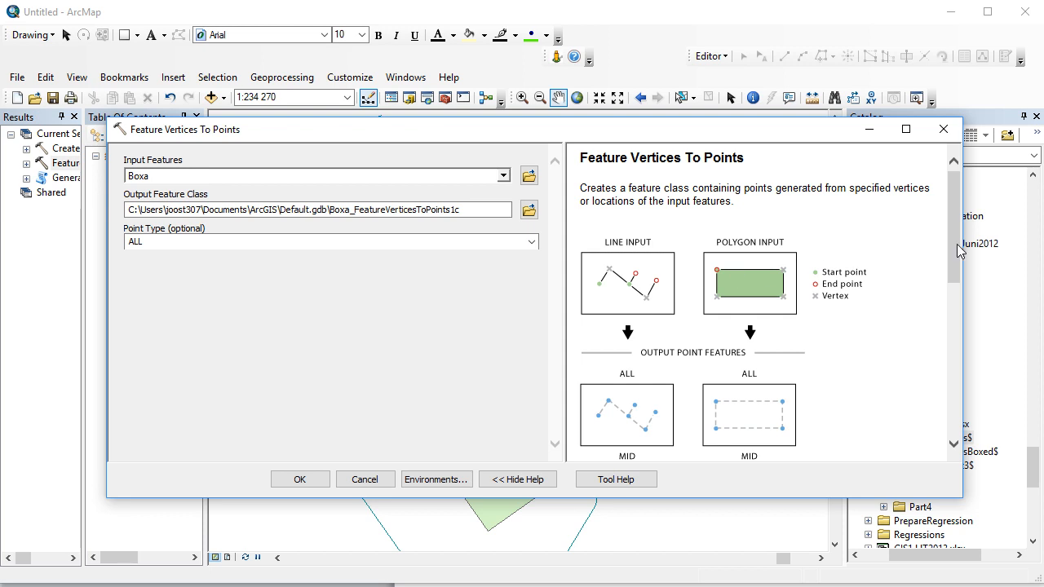
pyautogui.moveTo(960, 249); pyautogui.dragTo(956, 283)
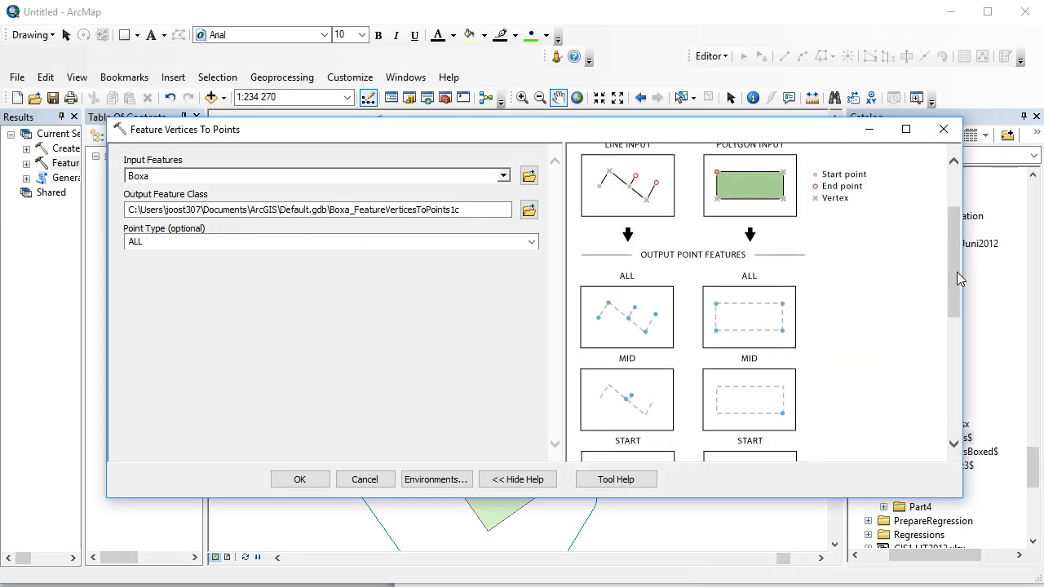
pyautogui.moveTo(962, 240); pyautogui.dragTo(905, 171)
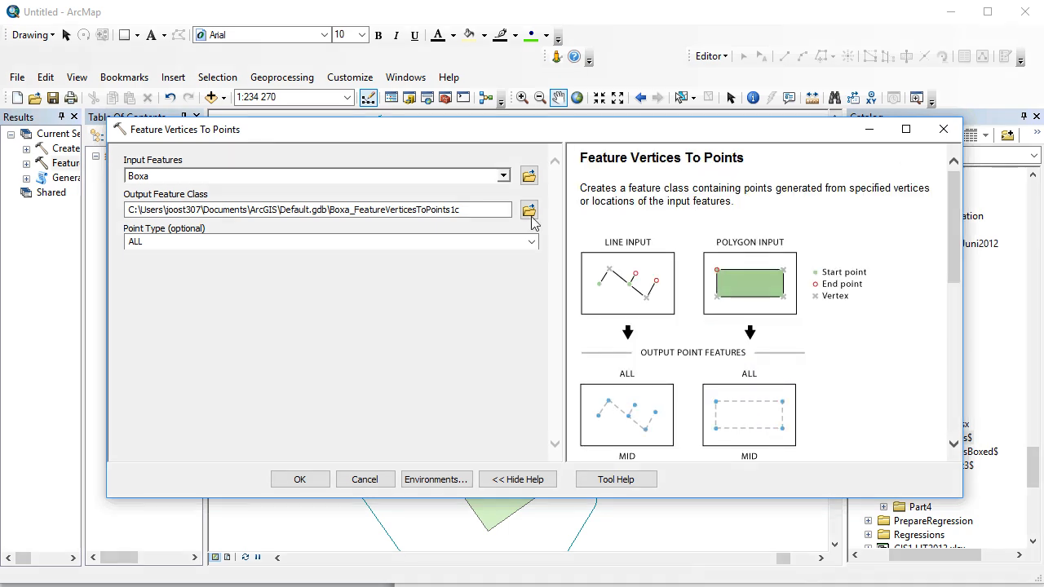
pyautogui.click(299, 479)
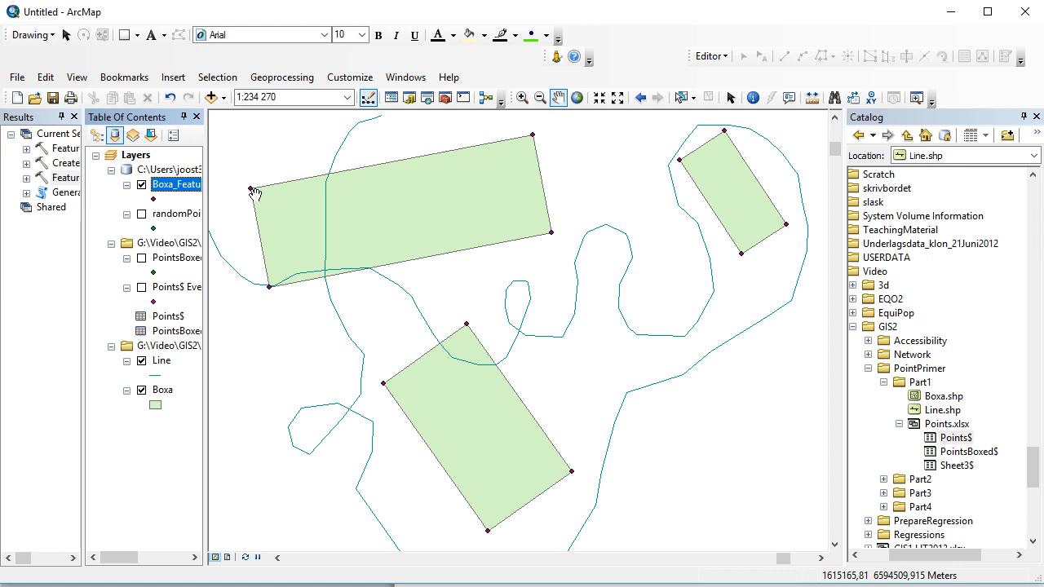
pyautogui.moveTo(255, 194); pyautogui.dragTo(267, 197)
pyautogui.moveTo(545, 140); pyautogui.dragTo(540, 159)
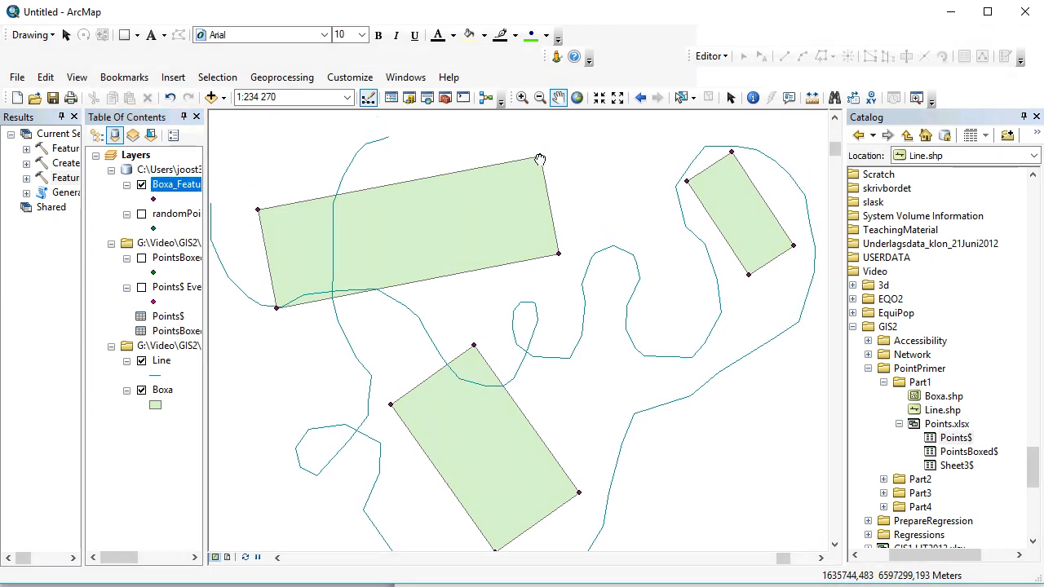
pyautogui.moveTo(592, 462); pyautogui.dragTo(582, 426)
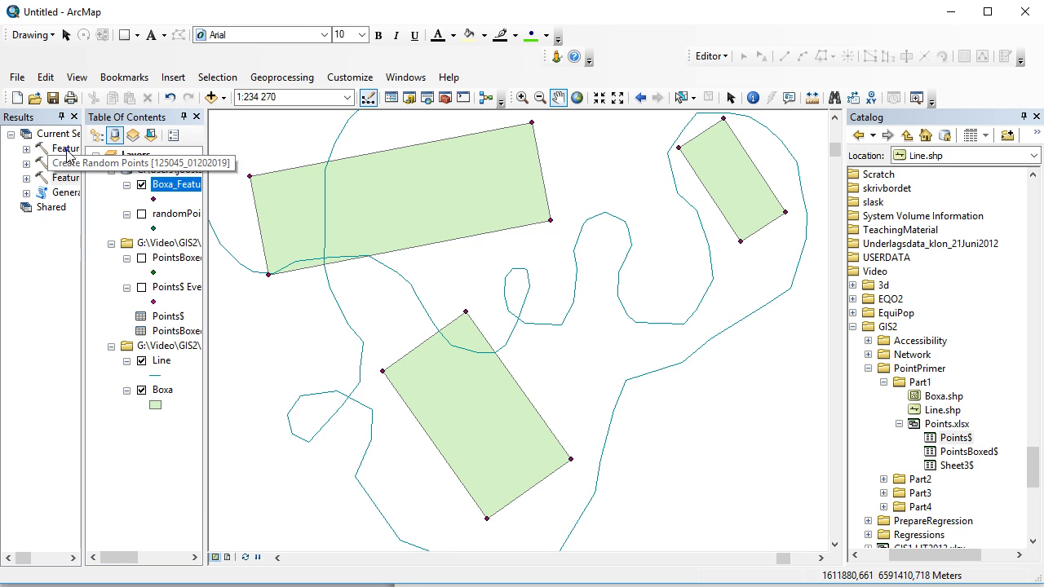
# Reopen Generate Points Along Lines from the results for the Line layer, keeping PERCENTAGE placement and setting the percentage to 2.
pyautogui.doubleClick(65, 190)
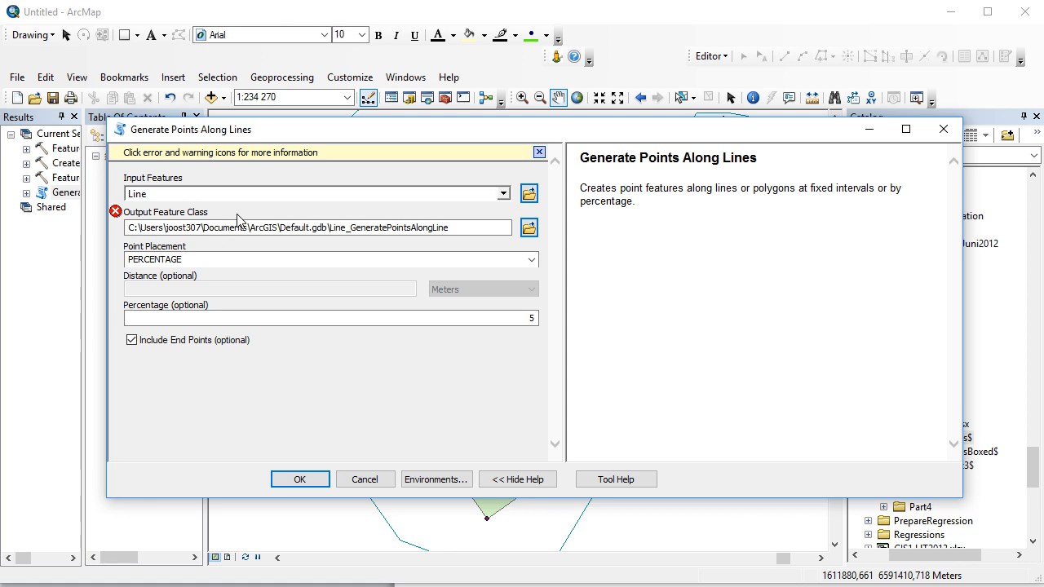
pyautogui.moveTo(424, 130); pyautogui.dragTo(446, 98)
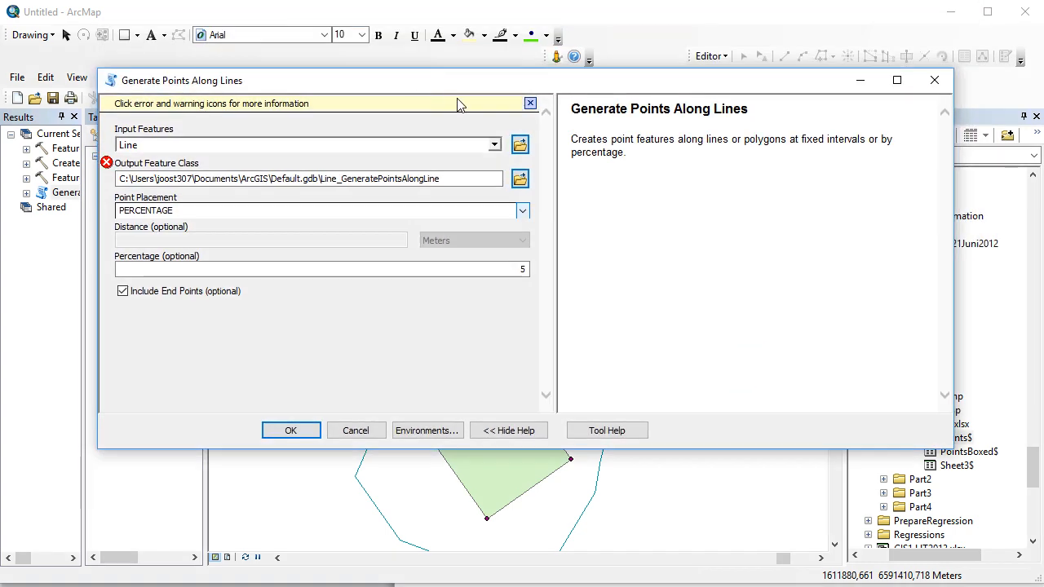
pyautogui.click(523, 212)
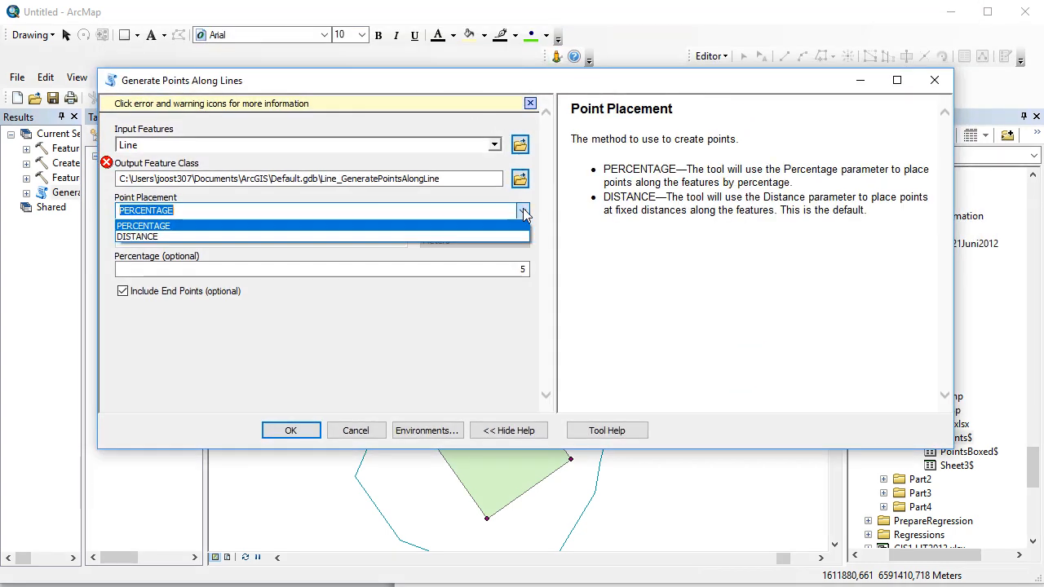
pyautogui.click(523, 212)
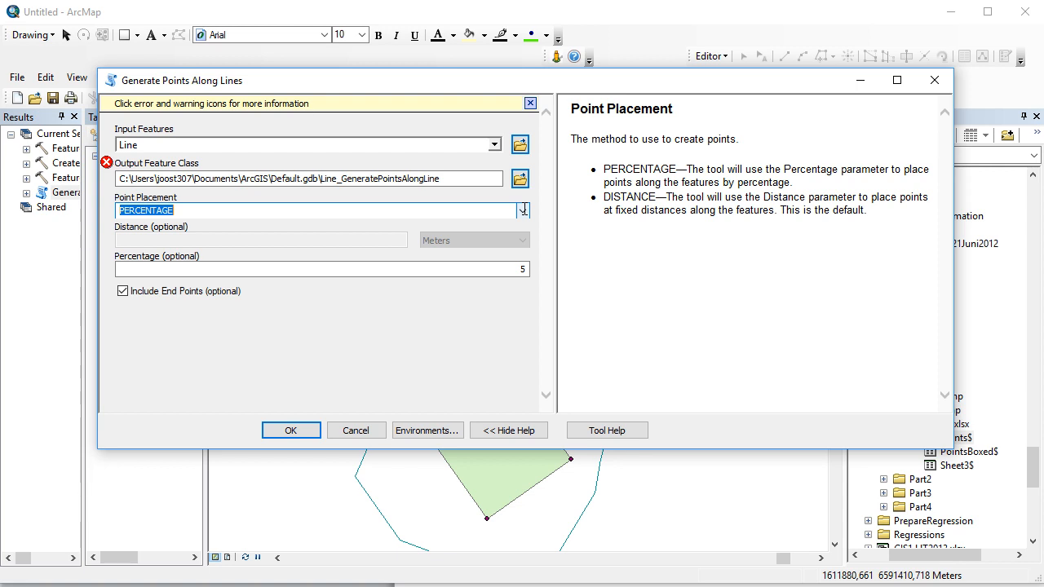
pyautogui.click(517, 269)
pyautogui.moveTo(517, 267); pyautogui.dragTo(550, 267)
pyautogui.write('2')
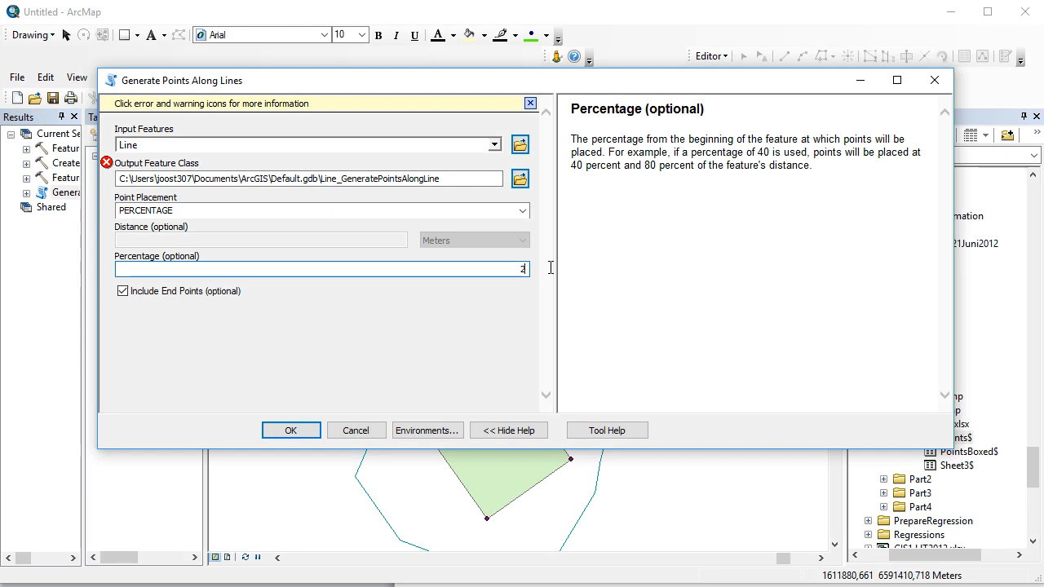
# Generate the points along the line into Line_GeneratePointsAlongLine1 and zoom the map to the resulting layer.
pyautogui.click(482, 183)
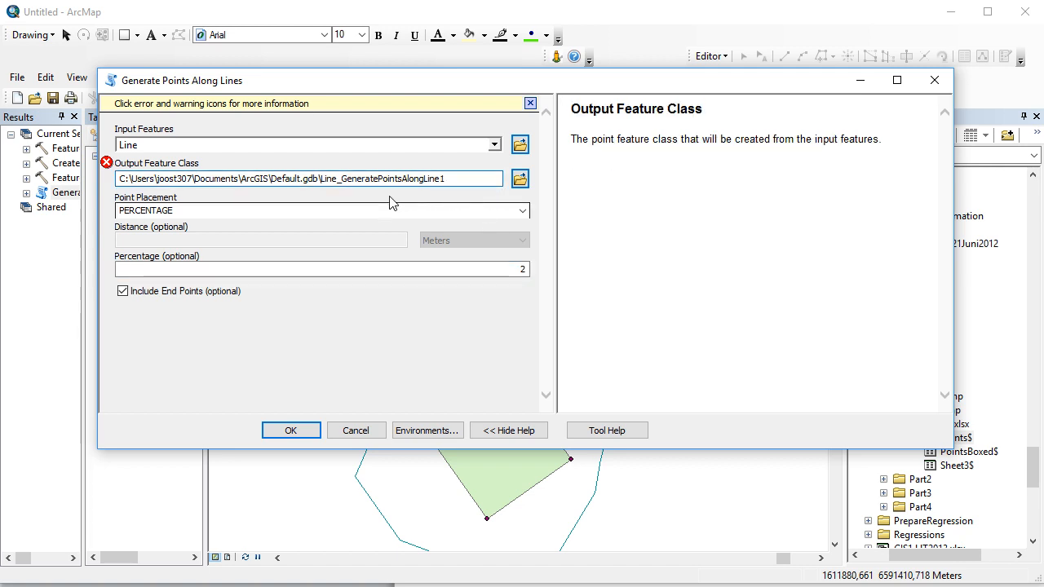
pyautogui.click(323, 216)
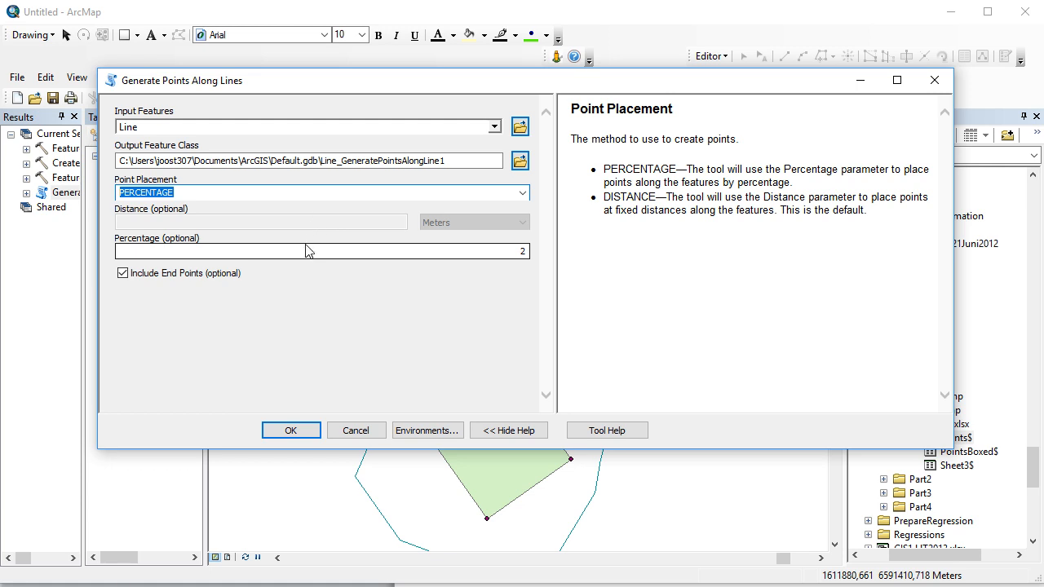
pyautogui.click(290, 431)
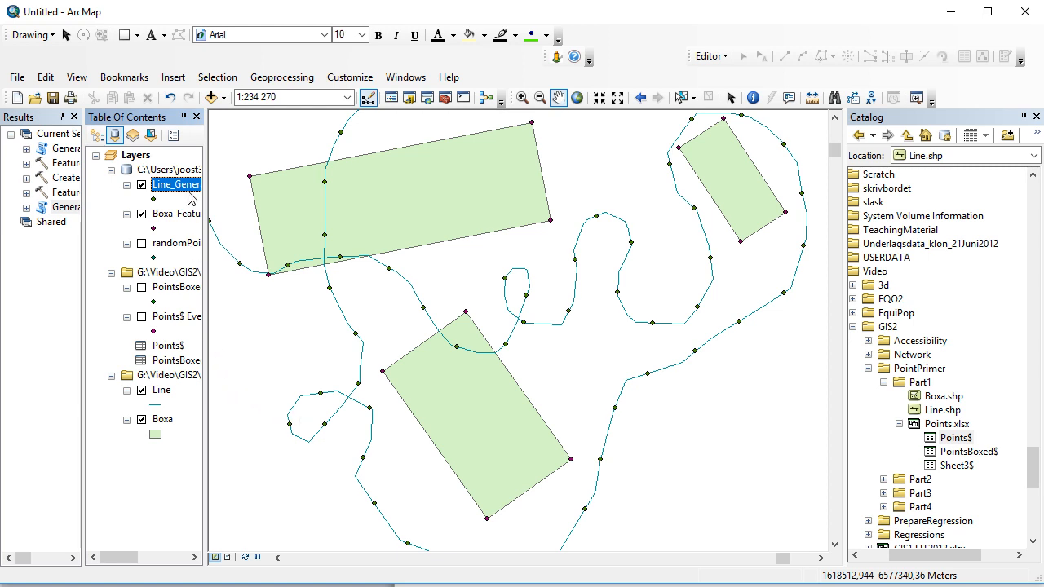
pyautogui.rightClick(191, 187)
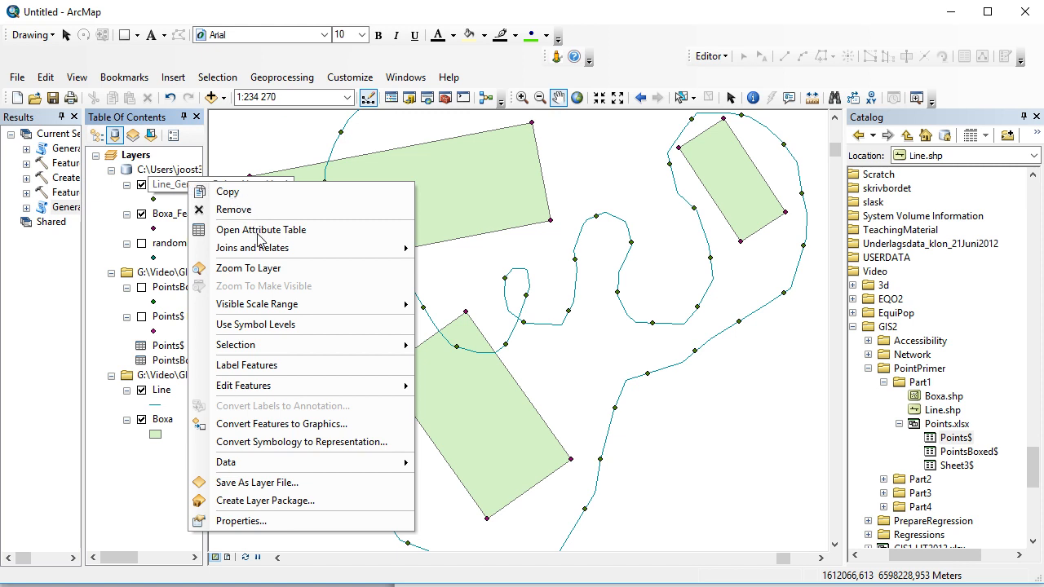
pyautogui.click(249, 268)
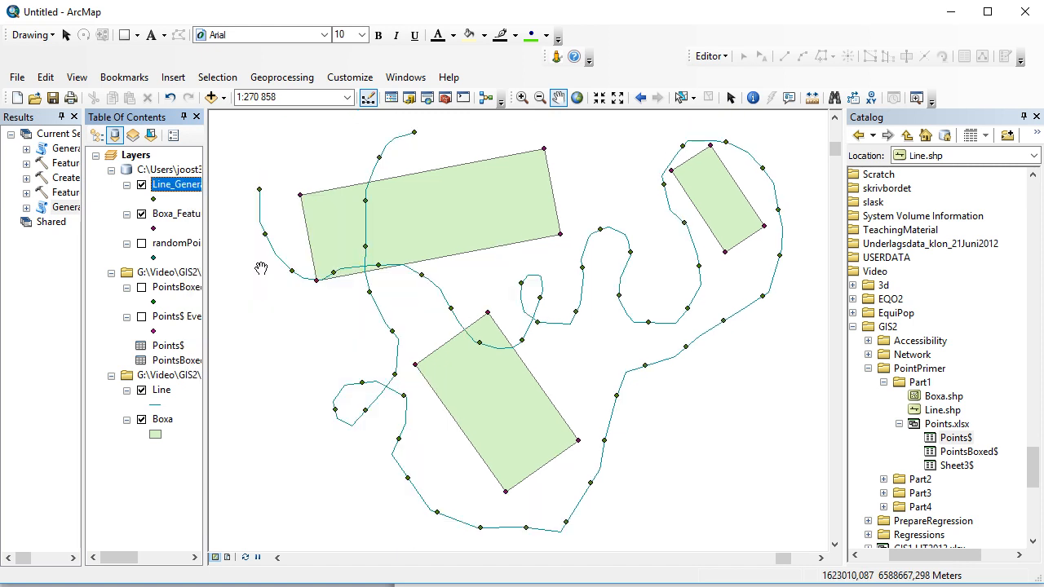